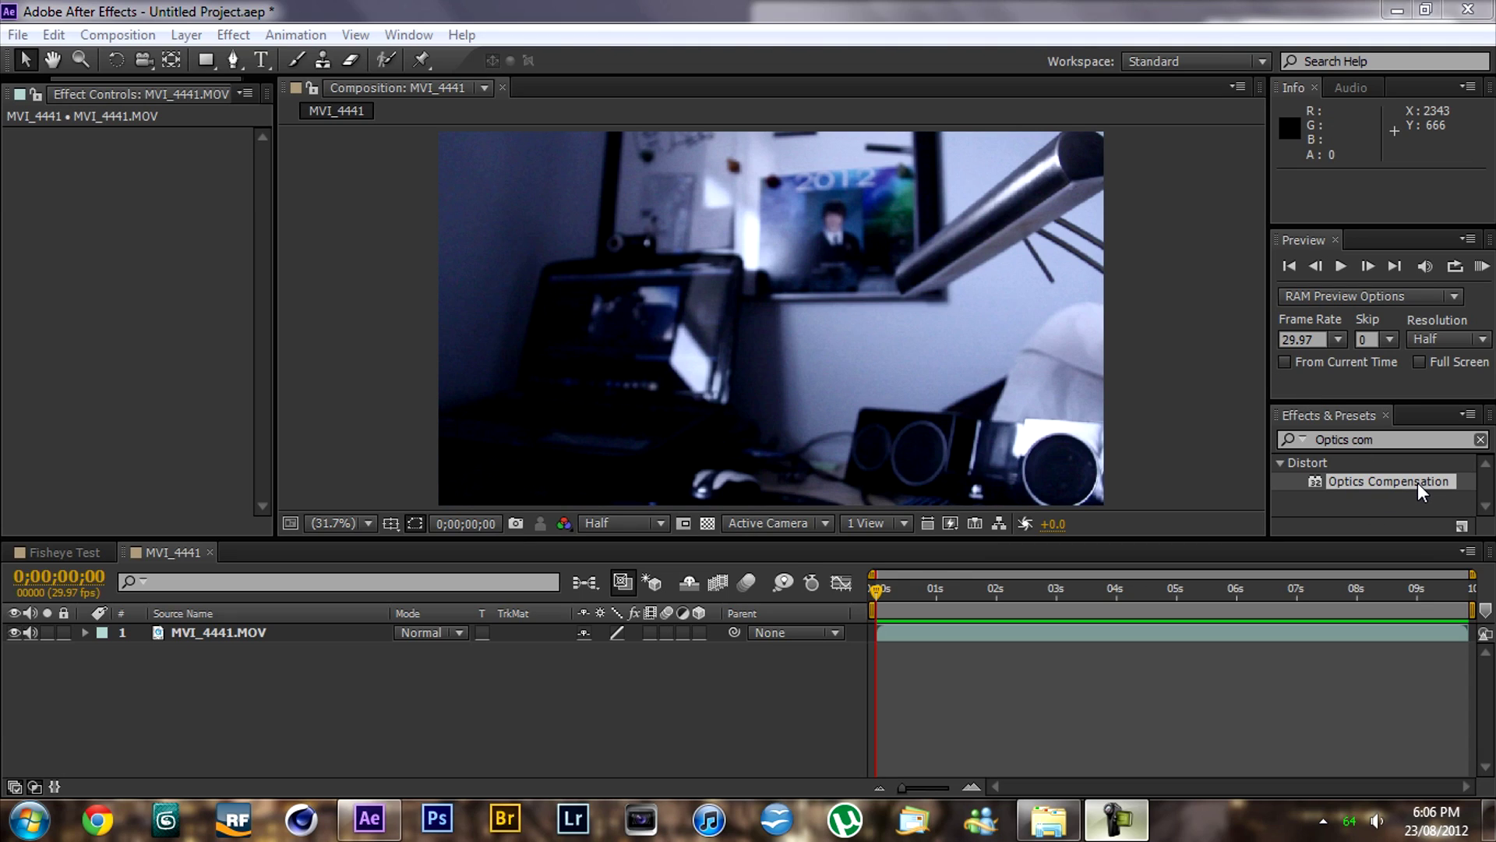
- Apply Optics Compensation to MVI_4441.MOV and scrub its Field Of View upward toward 93.5
{"action": "left_click_drag", "start_coordinate": [1419, 483], "coordinate": [840, 390]}
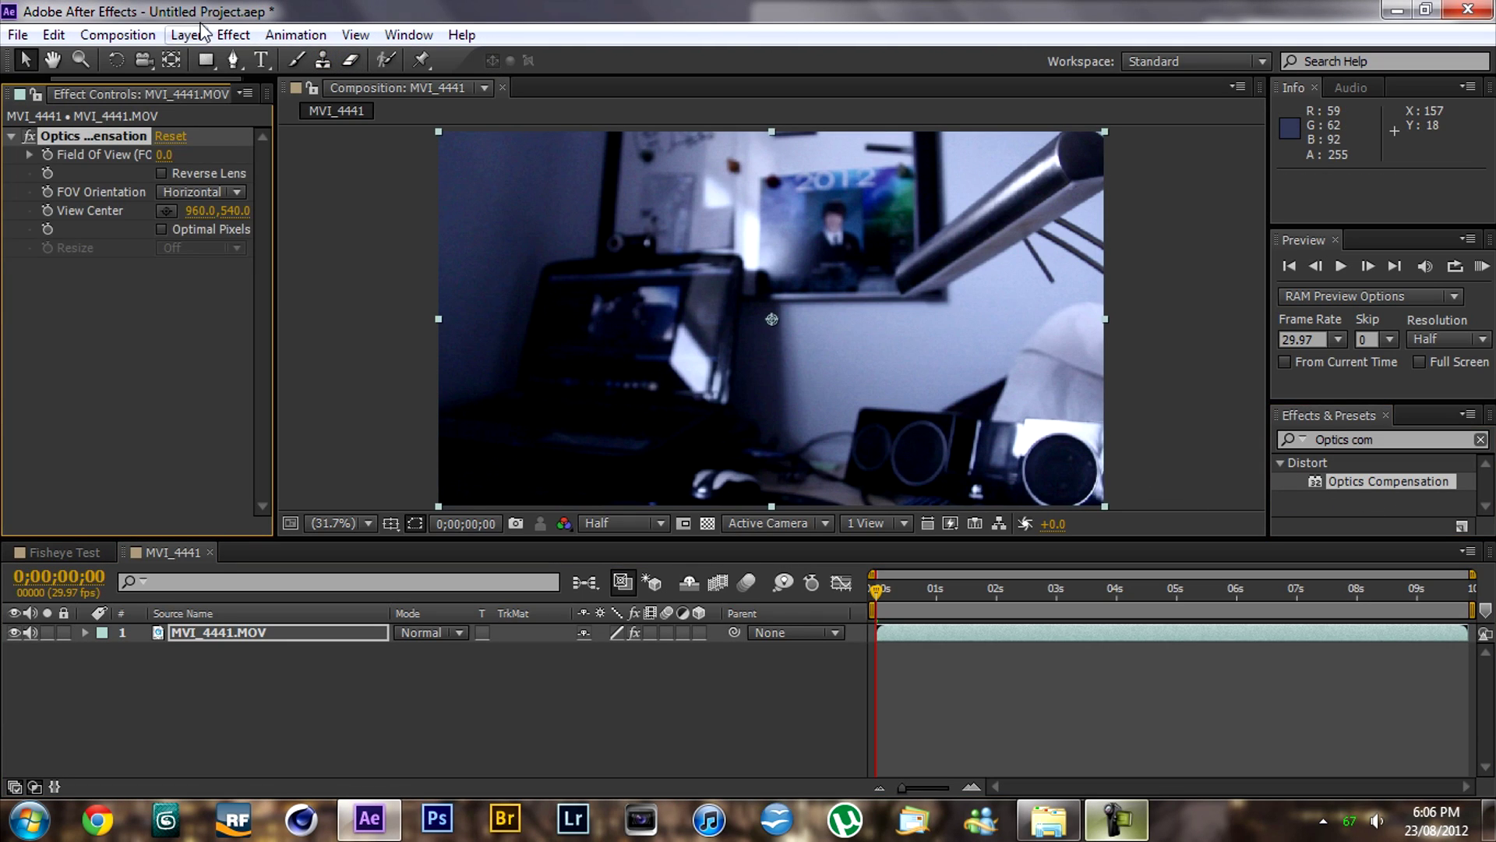
{"action": "left_click", "coordinate": [233, 34]}
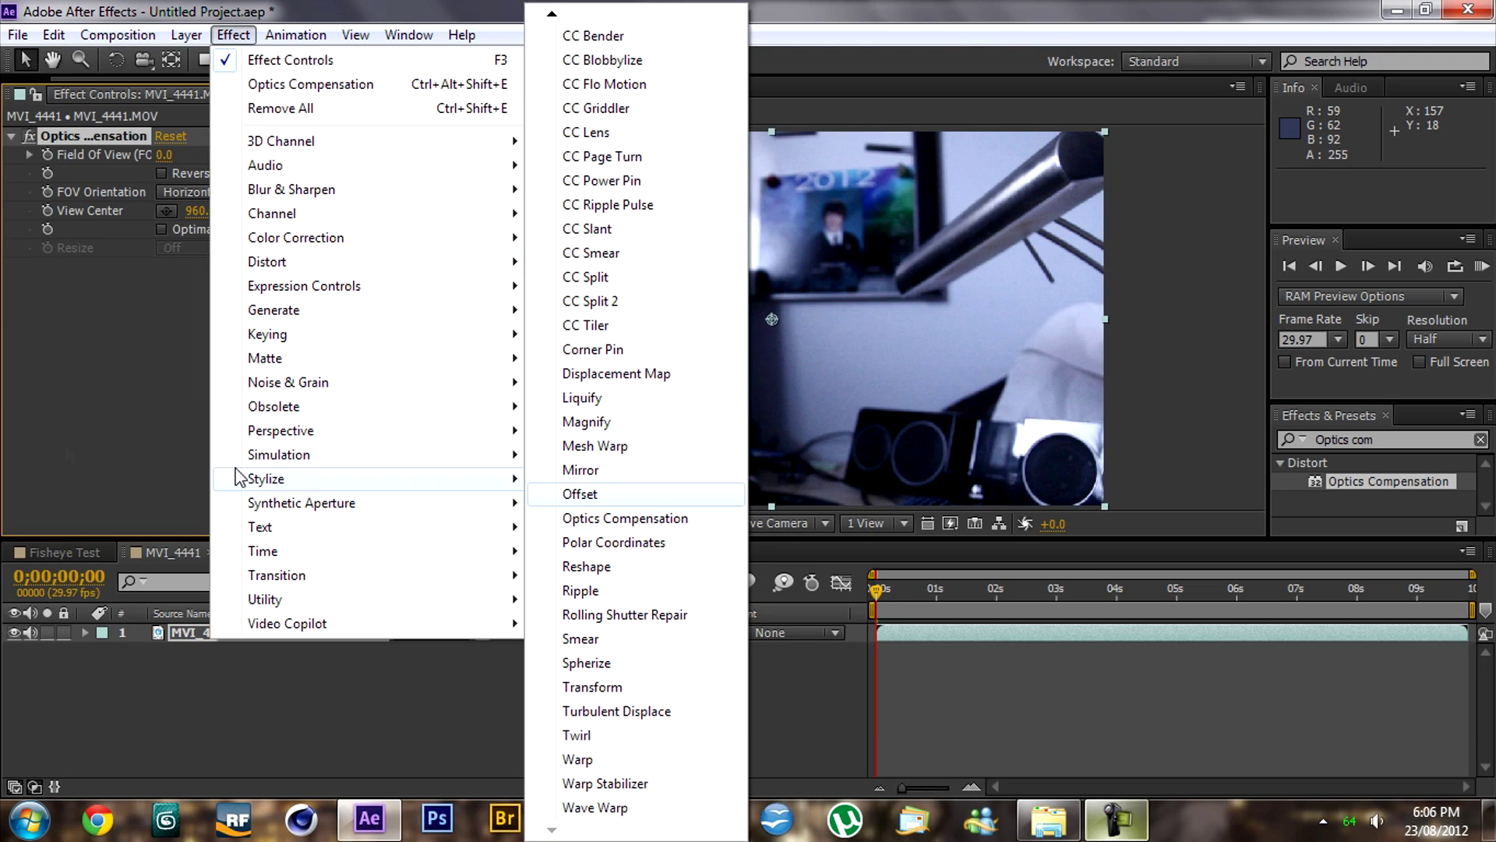
{"action": "left_click", "coordinate": [148, 353]}
{"action": "left_click_drag", "start_coordinate": [277, 234], "coordinate": [468, 249]}
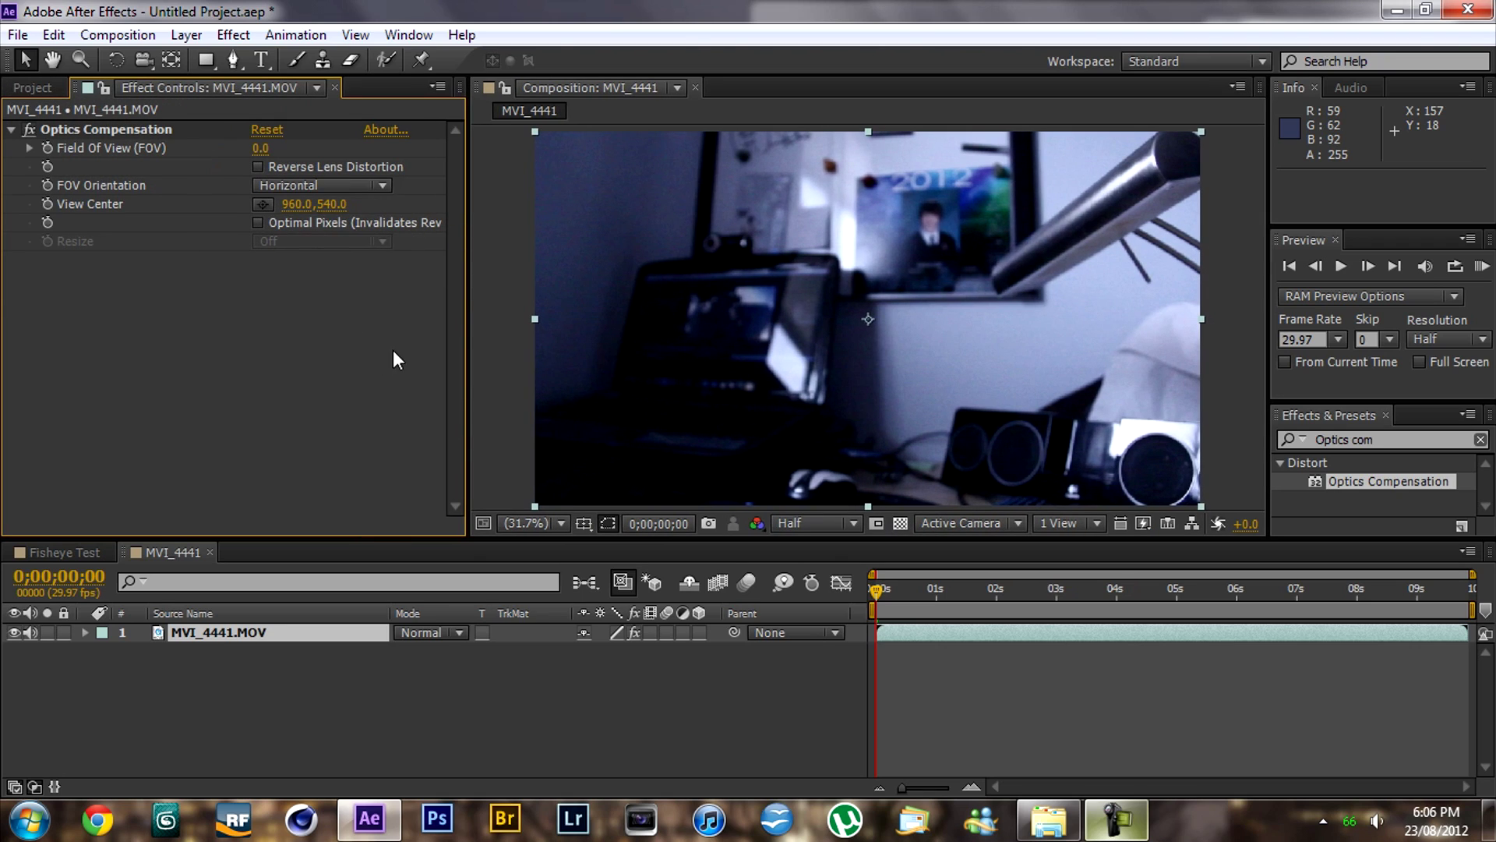
{"action": "left_click_drag", "start_coordinate": [256, 152], "coordinate": [1342, 210]}
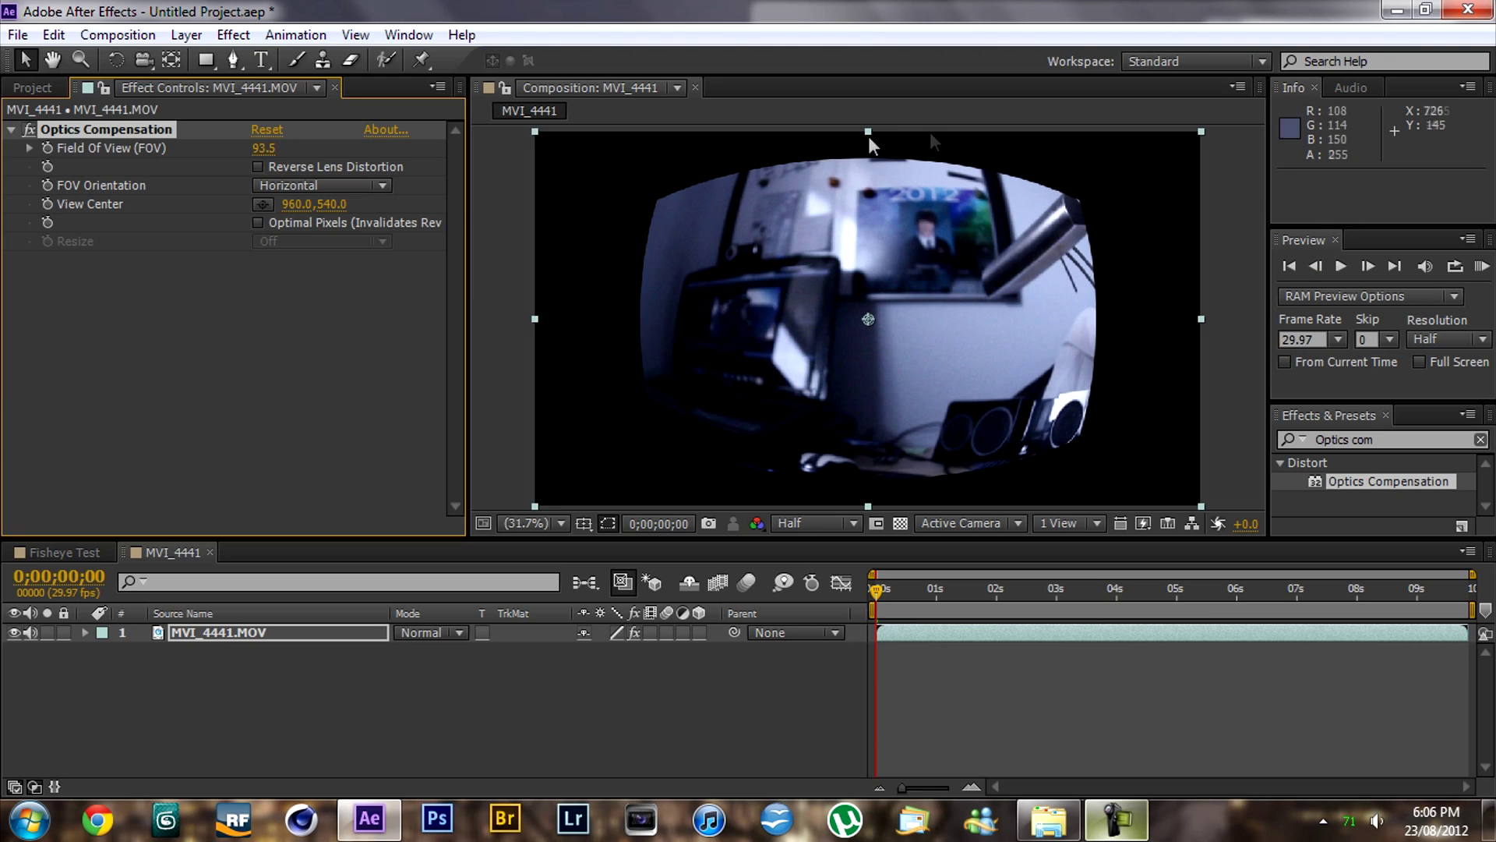
- Enter 93.5 as the Optics Compensation Field Of View on MVI_4441
{"action": "left_click", "coordinate": [265, 148]}
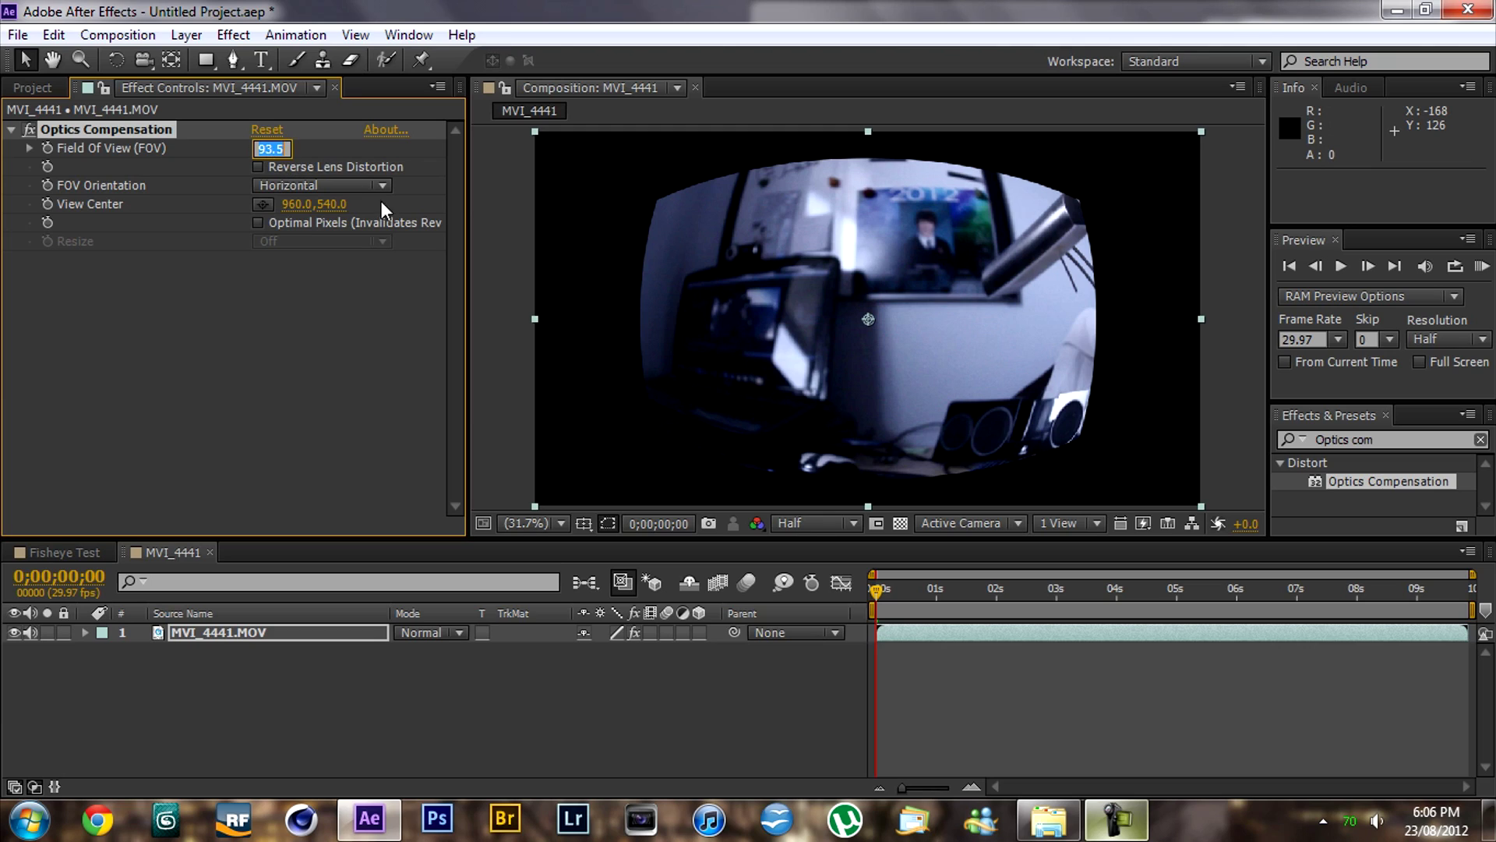
{"action": "left_click", "coordinate": [278, 277]}
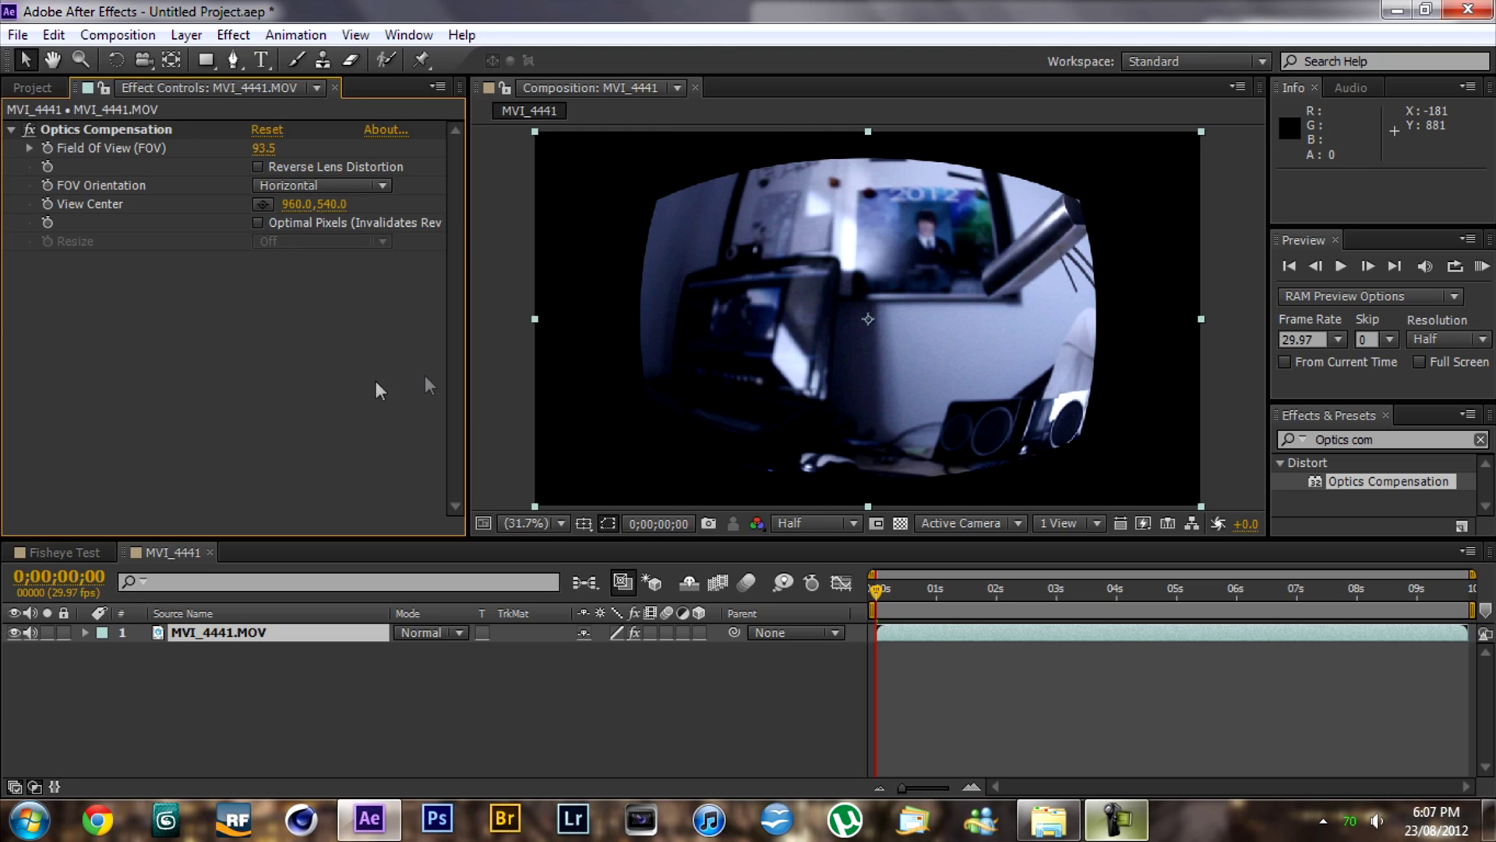
- Enable Optimal Pixels, trying a layer scale-up and undoing it to keep the original scale
{"action": "left_click", "coordinate": [255, 222]}
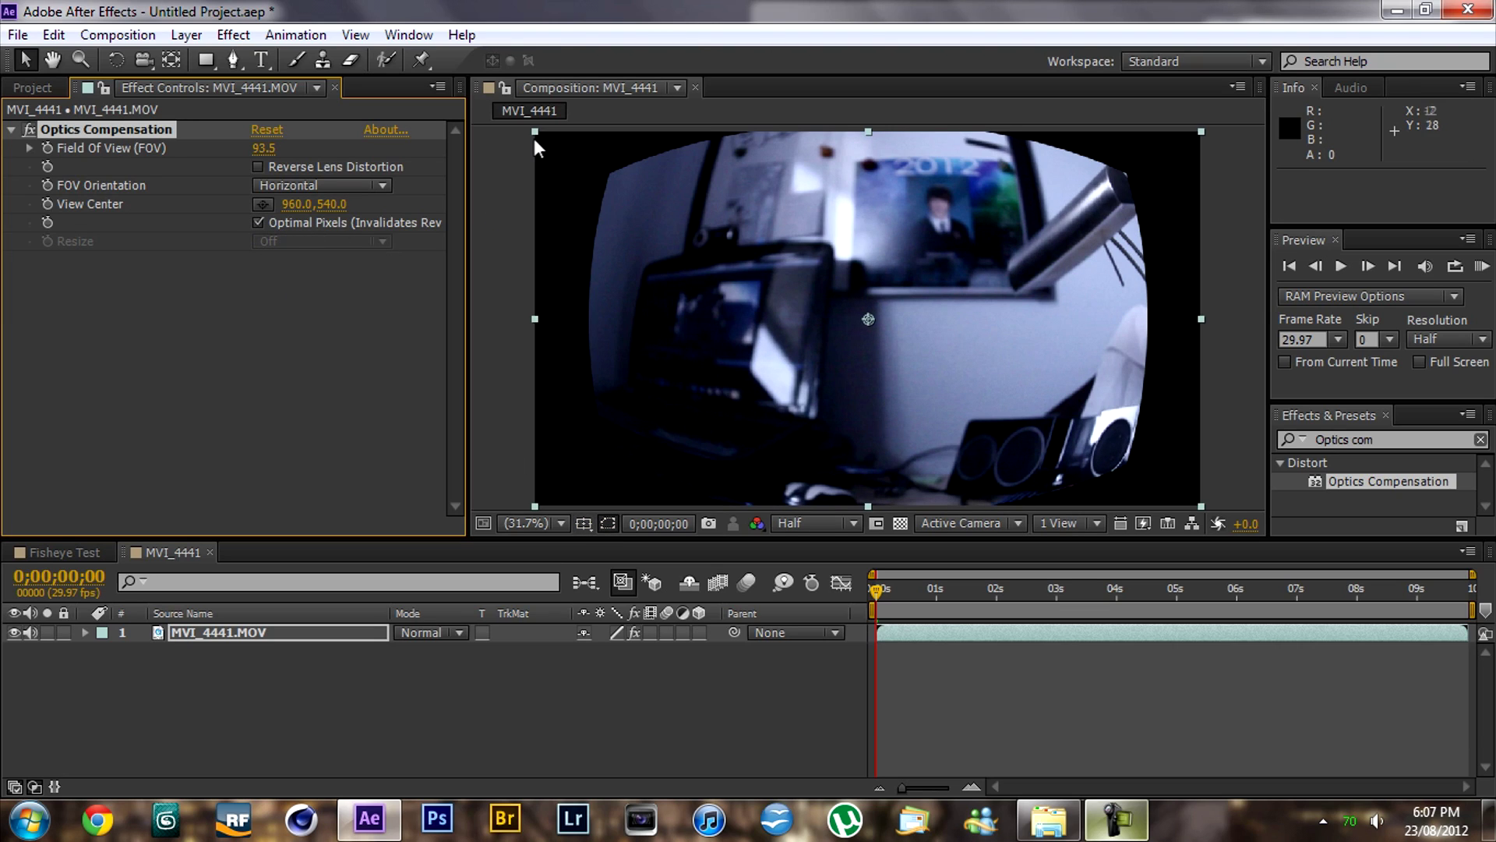
{"action": "left_click_drag", "start_coordinate": [1204, 504], "coordinate": [1313, 608]}
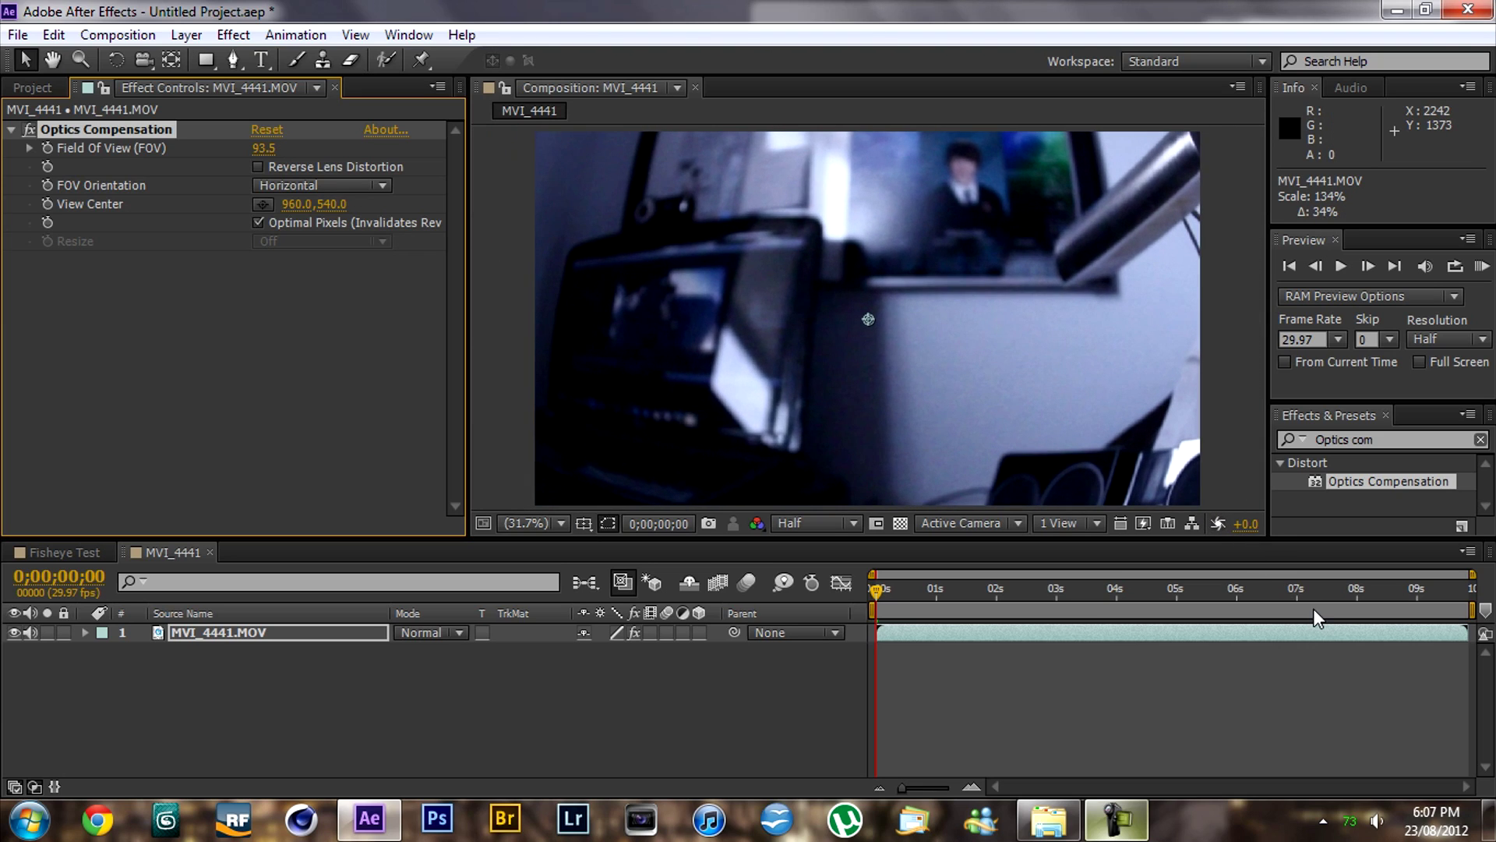
{"action": "key", "text": "ctrl+z"}
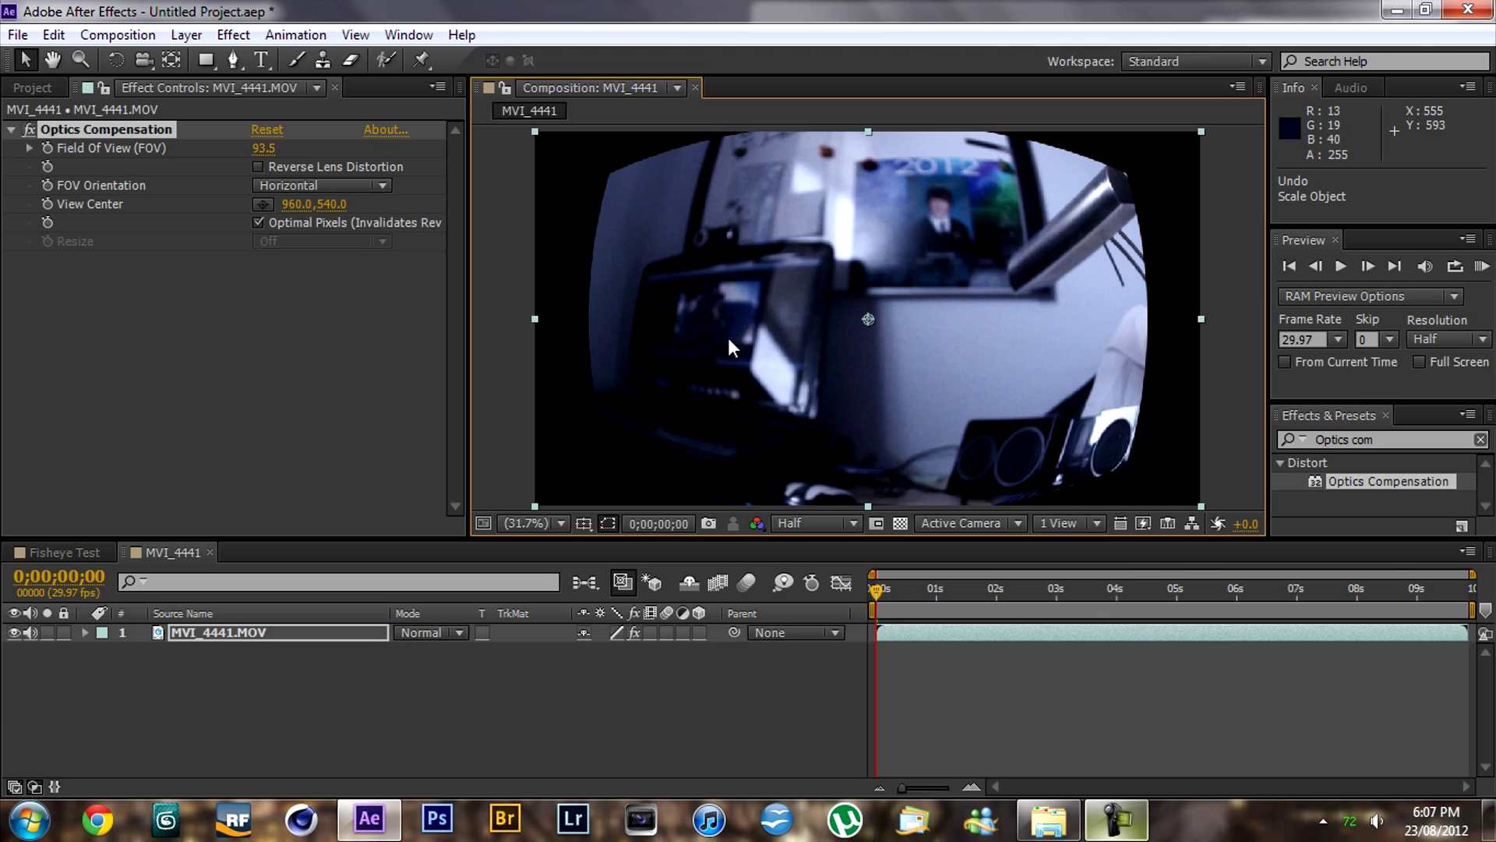
{"action": "left_click", "coordinate": [204, 60]}
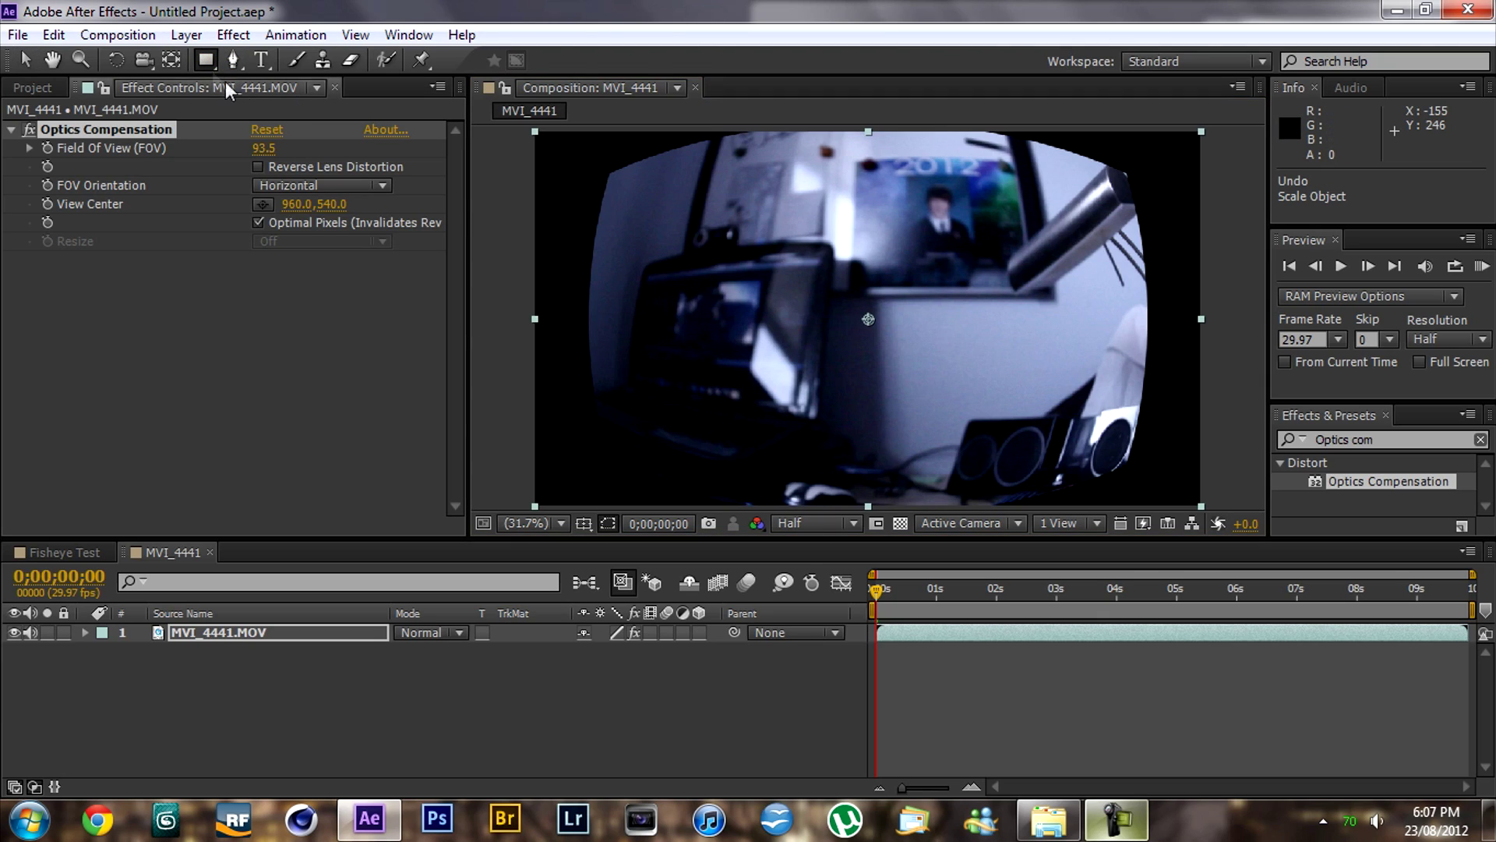
- Draw an elliptical Mask 1 around the fisheye image on the MVI_4441 layer
{"action": "left_click", "coordinate": [205, 61]}
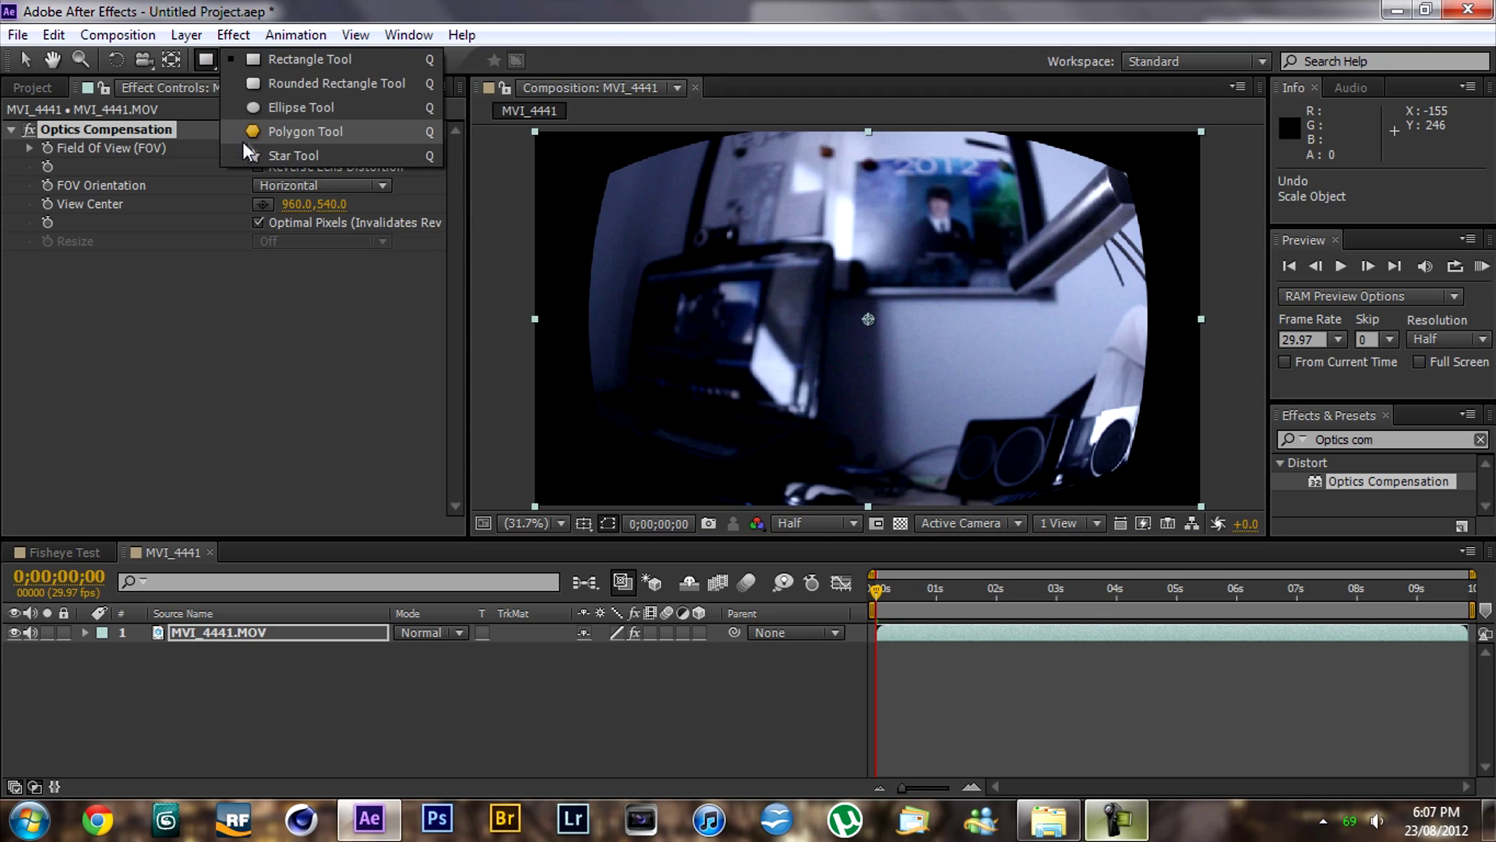
{"action": "left_click", "coordinate": [267, 107]}
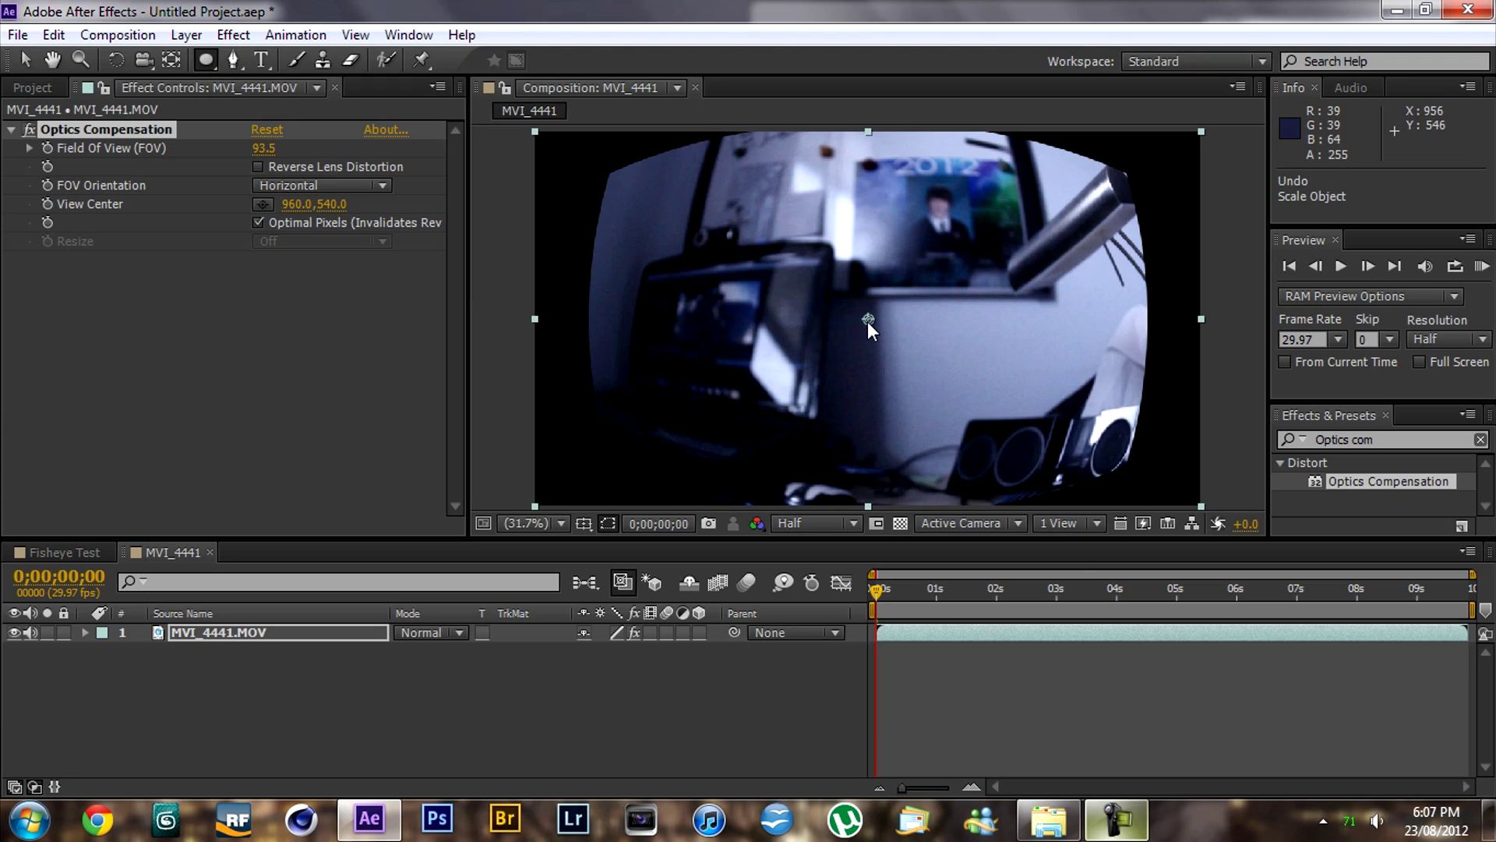
{"action": "mouse_move", "coordinate": [868, 320]}
{"action": "left_mouse_down"}
{"action": "mouse_move", "coordinate": [900, 335]}
{"action": "mouse_move", "coordinate": [871, 324]}
{"action": "left_mouse_up"}
{"action": "left_click", "coordinate": [865, 326]}
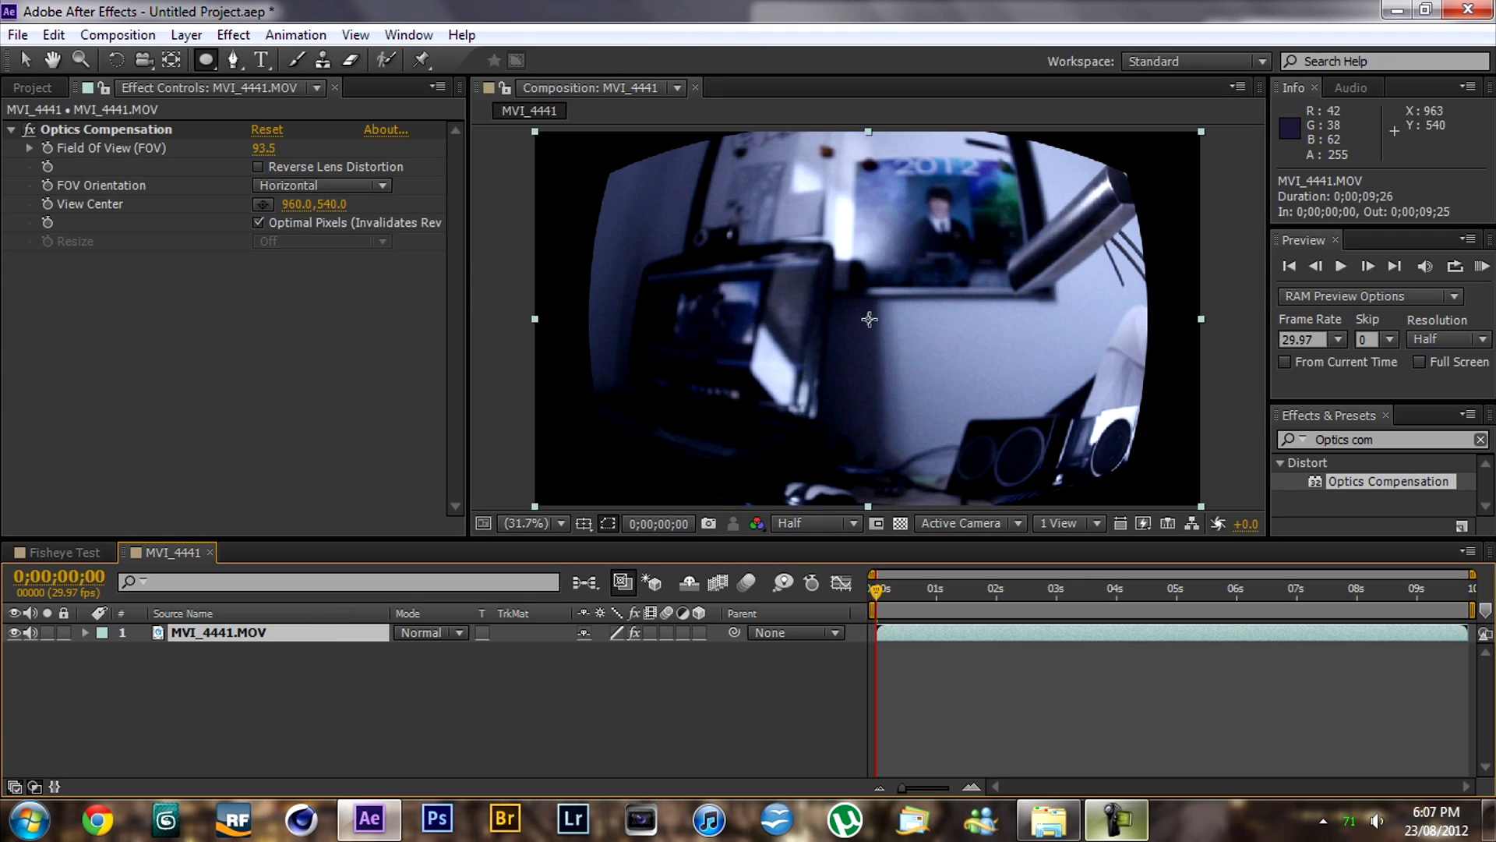
{"action": "mouse_move", "coordinate": [866, 319]}
{"action": "left_mouse_down"}
{"action": "mouse_move", "coordinate": [1042, 551]}
{"action": "mouse_move", "coordinate": [1189, 557]}
{"action": "mouse_move", "coordinate": [1194, 581]}
{"action": "mouse_move", "coordinate": [1241, 610]}
{"action": "mouse_move", "coordinate": [1176, 585]}
{"action": "left_mouse_up"}
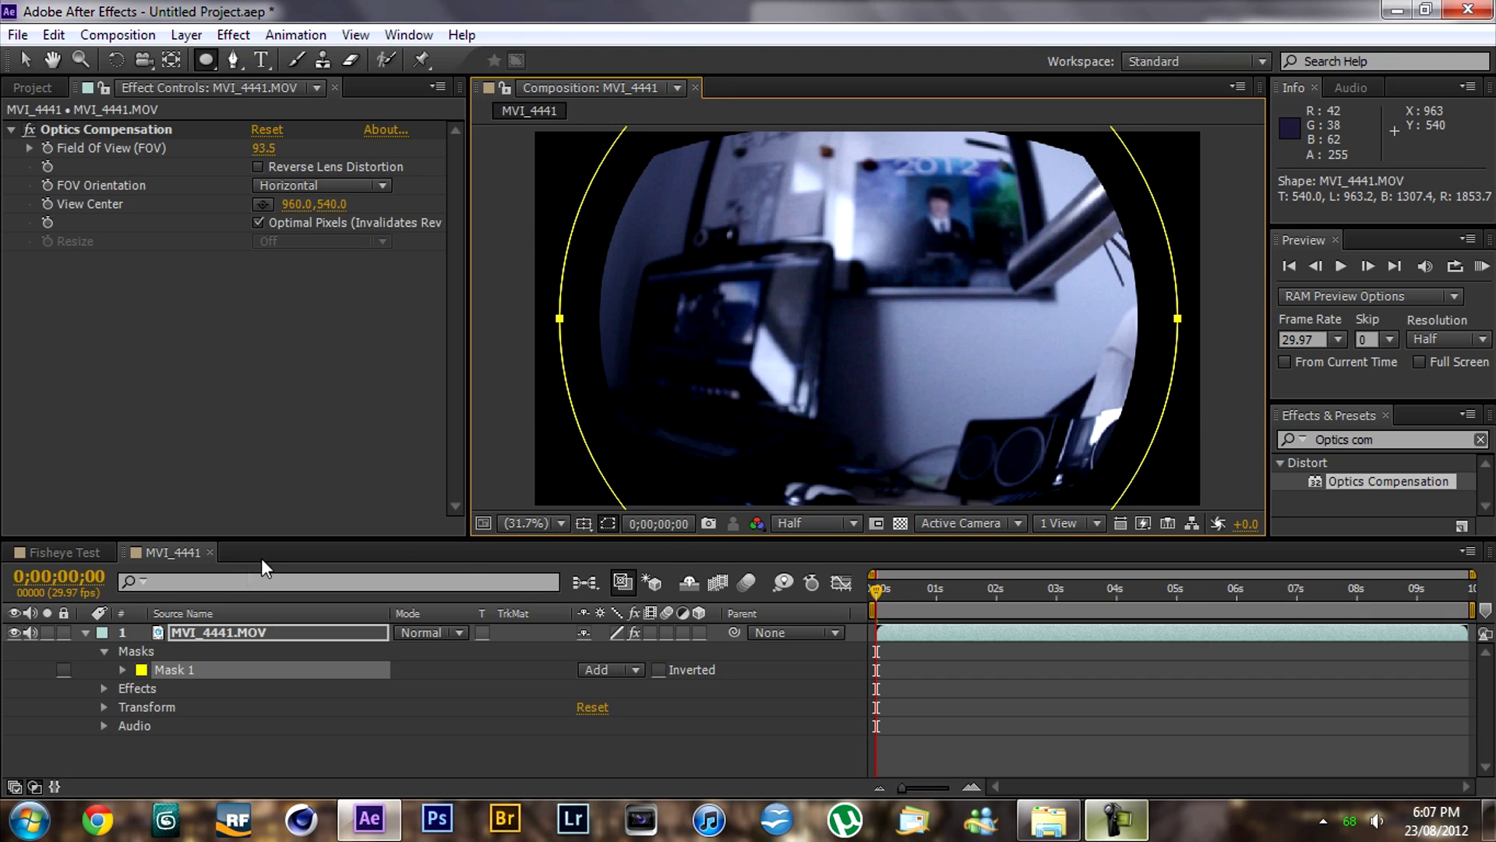
- Preview a circular crop with Mask 1 Expansion at -256 pixels, then delete Mask 1
{"action": "left_click", "coordinate": [608, 525]}
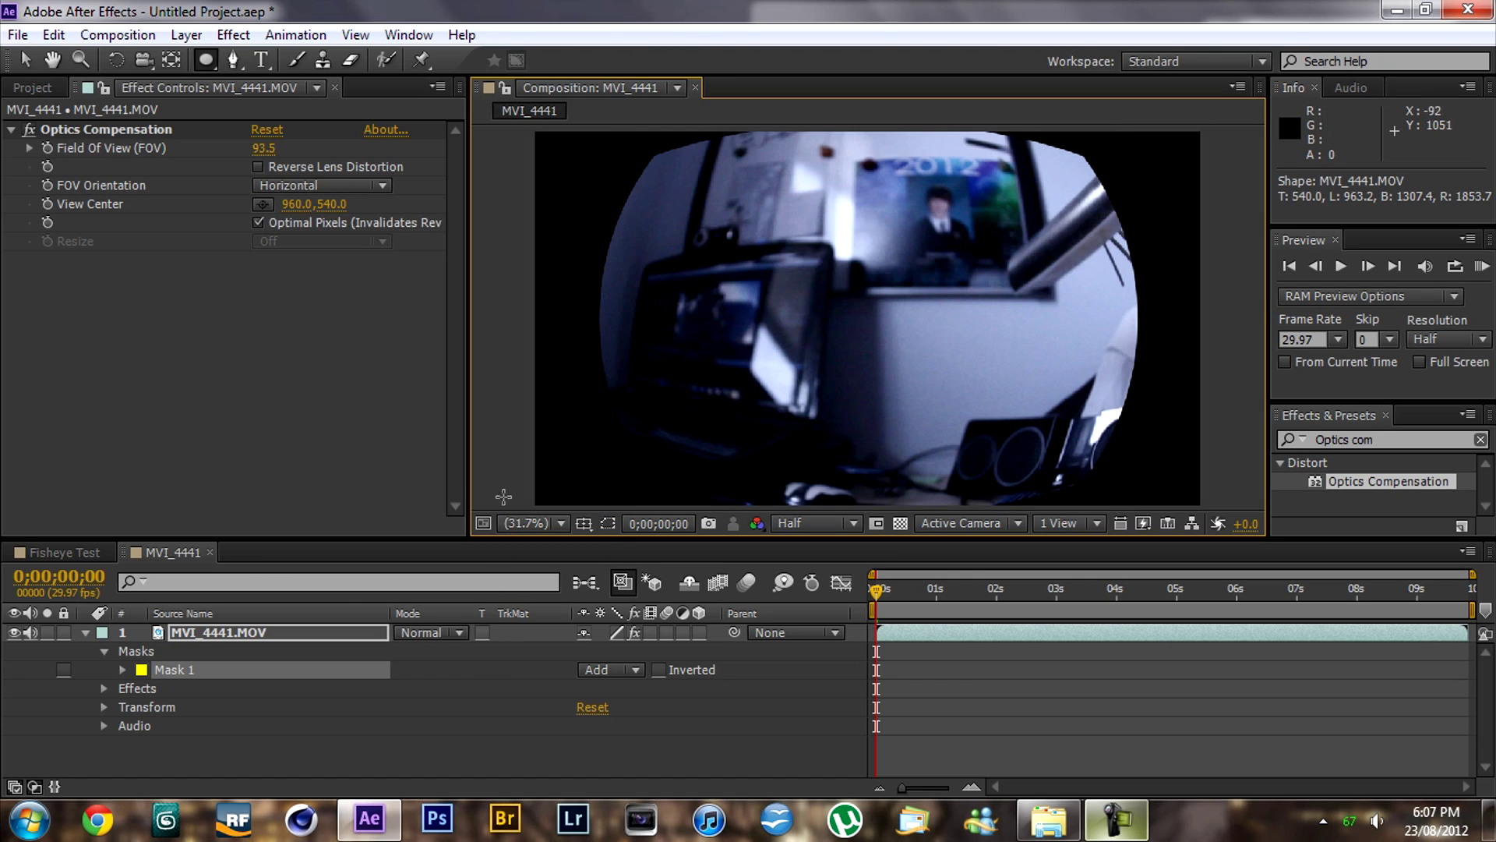
{"action": "left_click", "coordinate": [123, 670]}
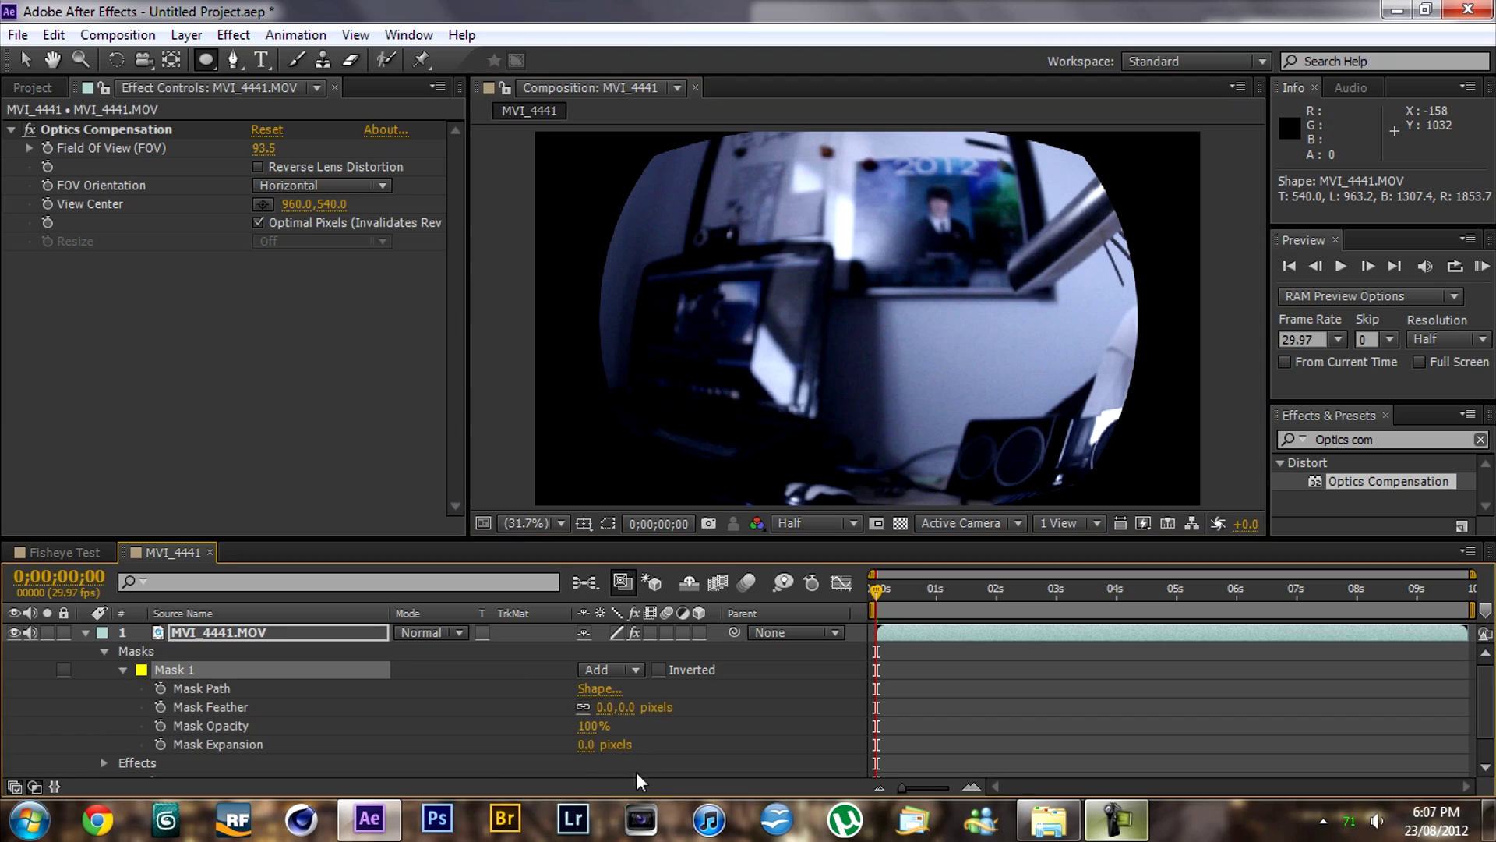
{"action": "left_click_drag", "start_coordinate": [604, 744], "coordinate": [308, 750]}
{"action": "left_click", "coordinate": [876, 593]}
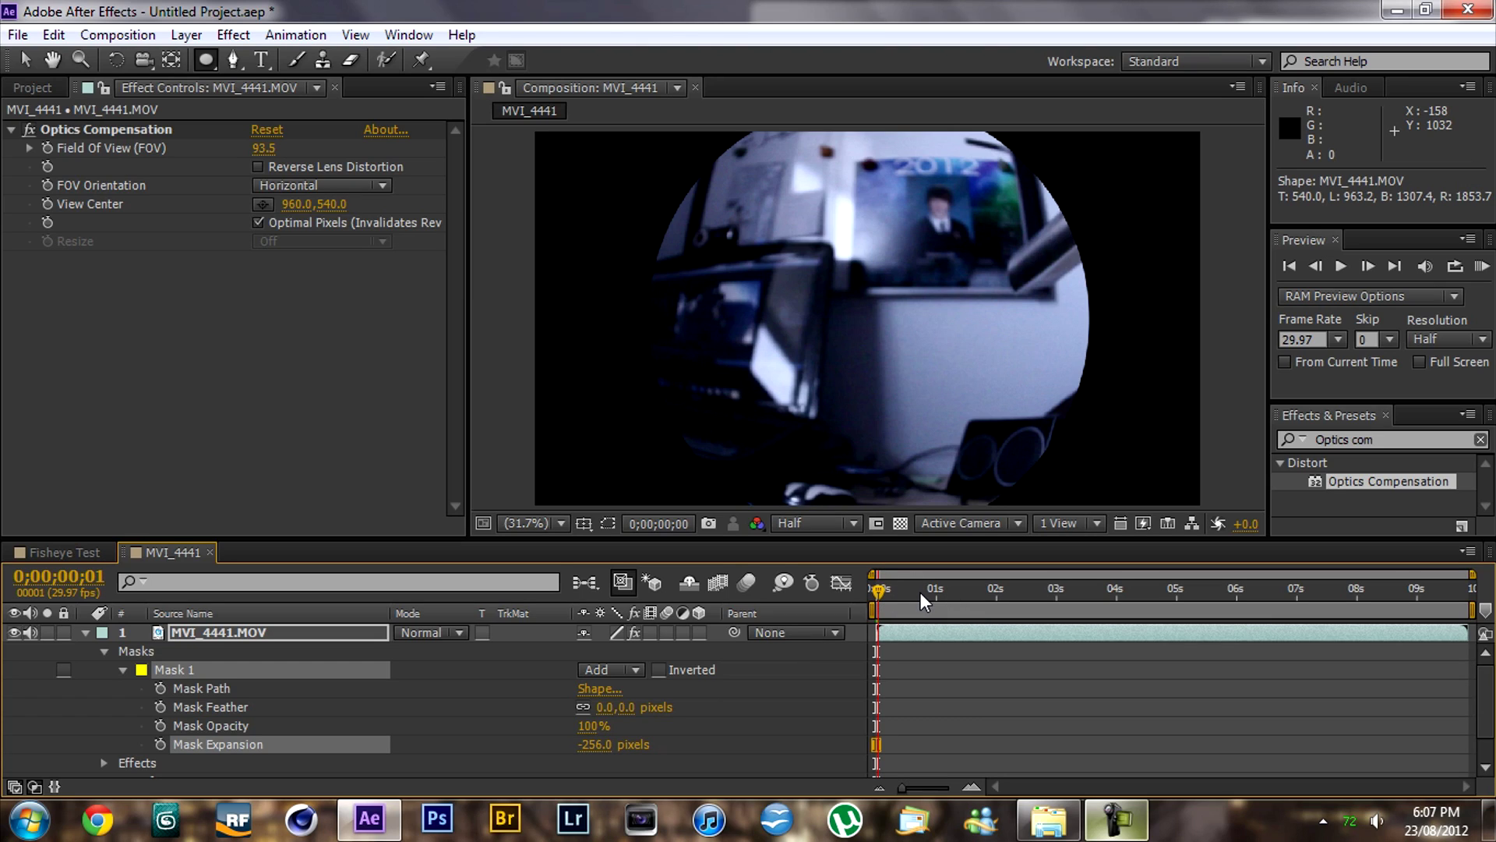
{"action": "left_click_drag", "start_coordinate": [876, 596], "coordinate": [963, 605]}
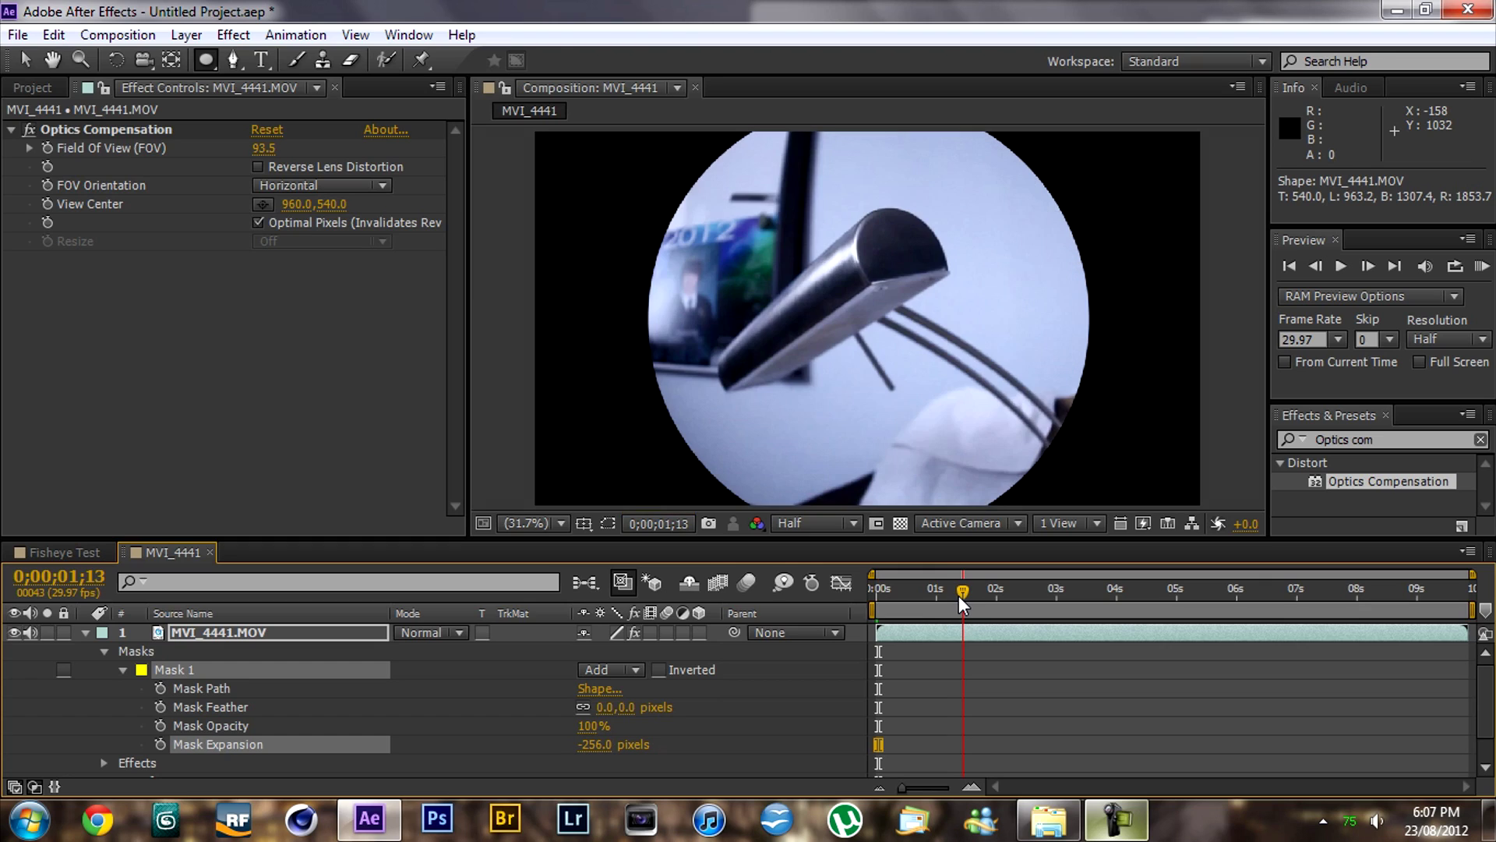
{"action": "left_click", "coordinate": [194, 667]}
{"action": "key", "text": "Delete"}
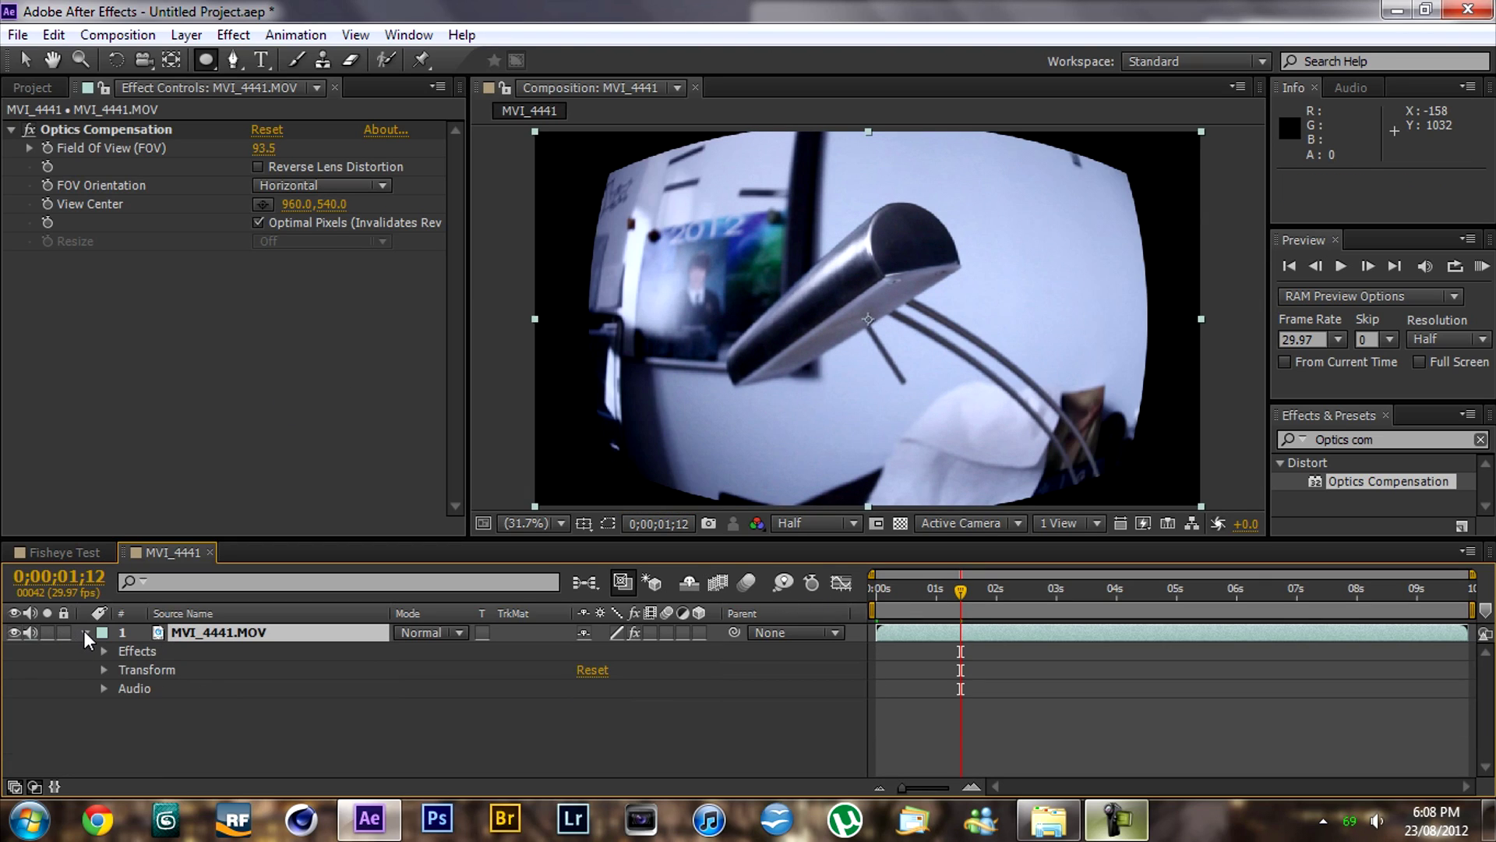
- Set the webcam clip's Field Of View to 100 and return to the clip's start
{"action": "left_click", "coordinate": [86, 632]}
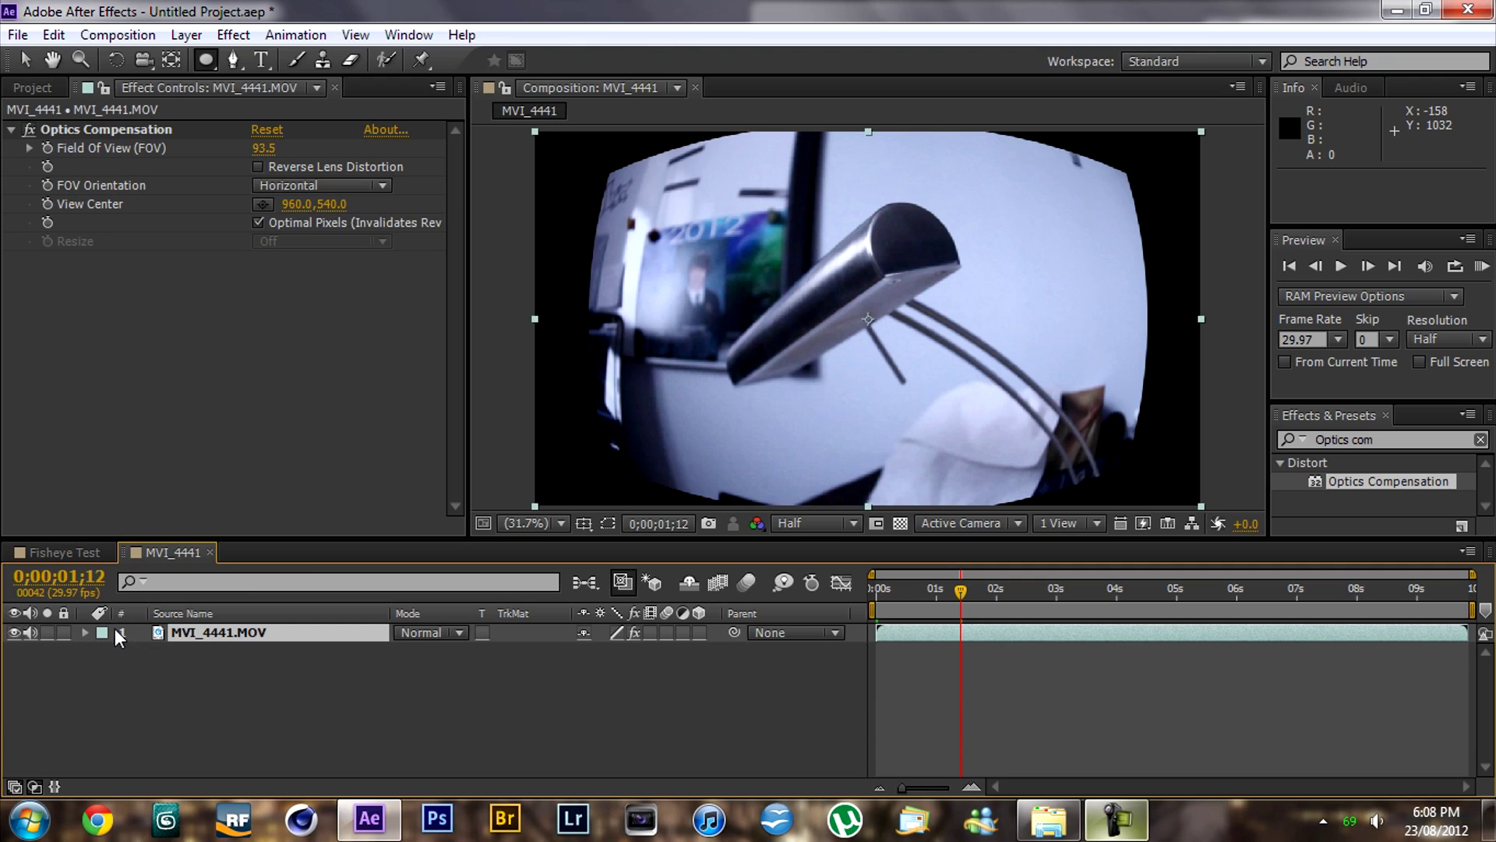
{"action": "left_click", "coordinate": [274, 150]}
{"action": "type", "text": "100"}
{"action": "key", "text": "Return"}
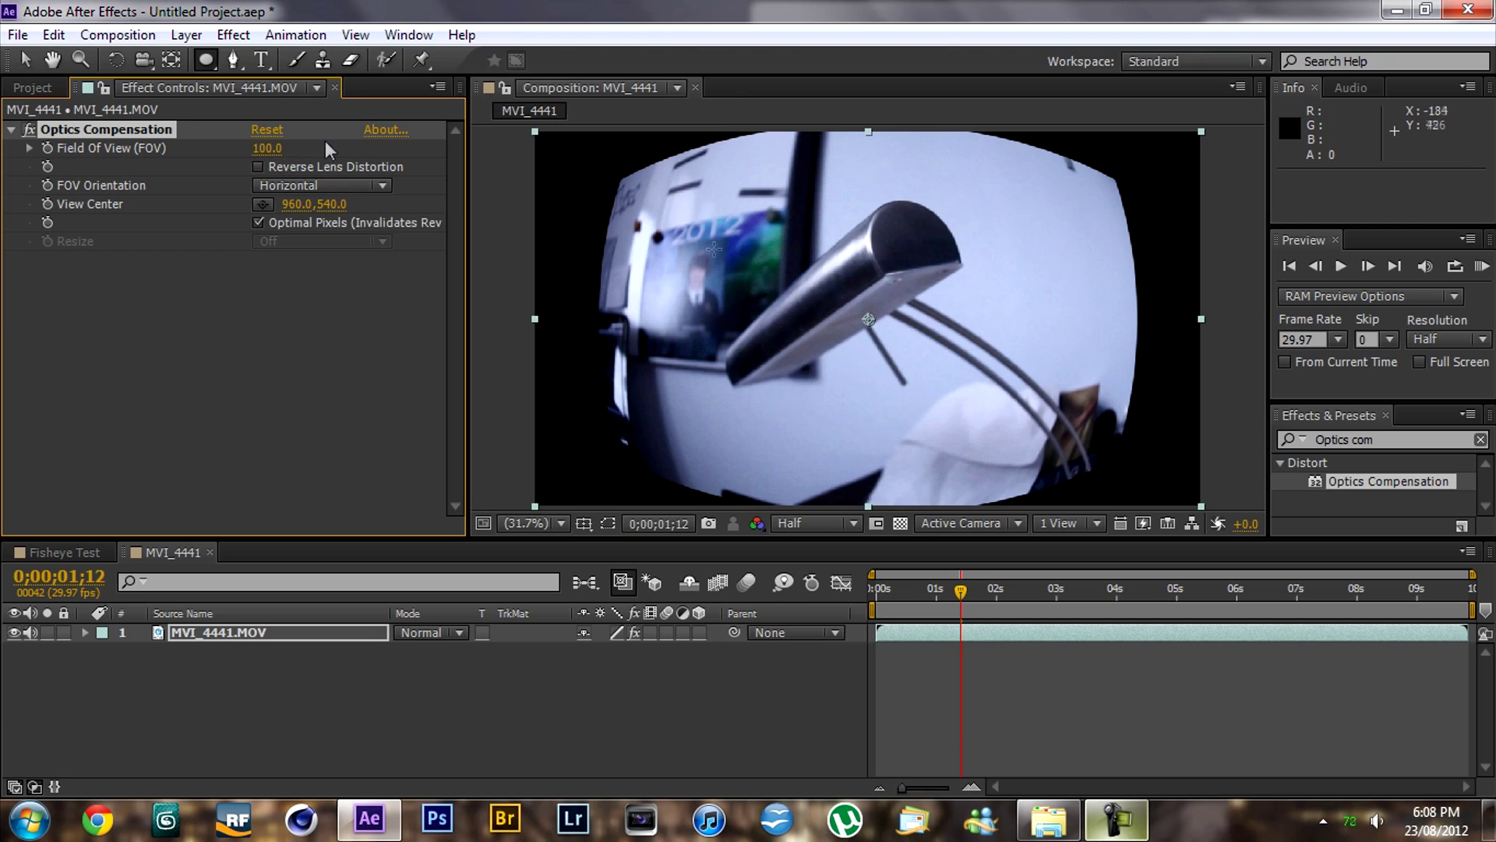
{"action": "left_click", "coordinate": [881, 578]}
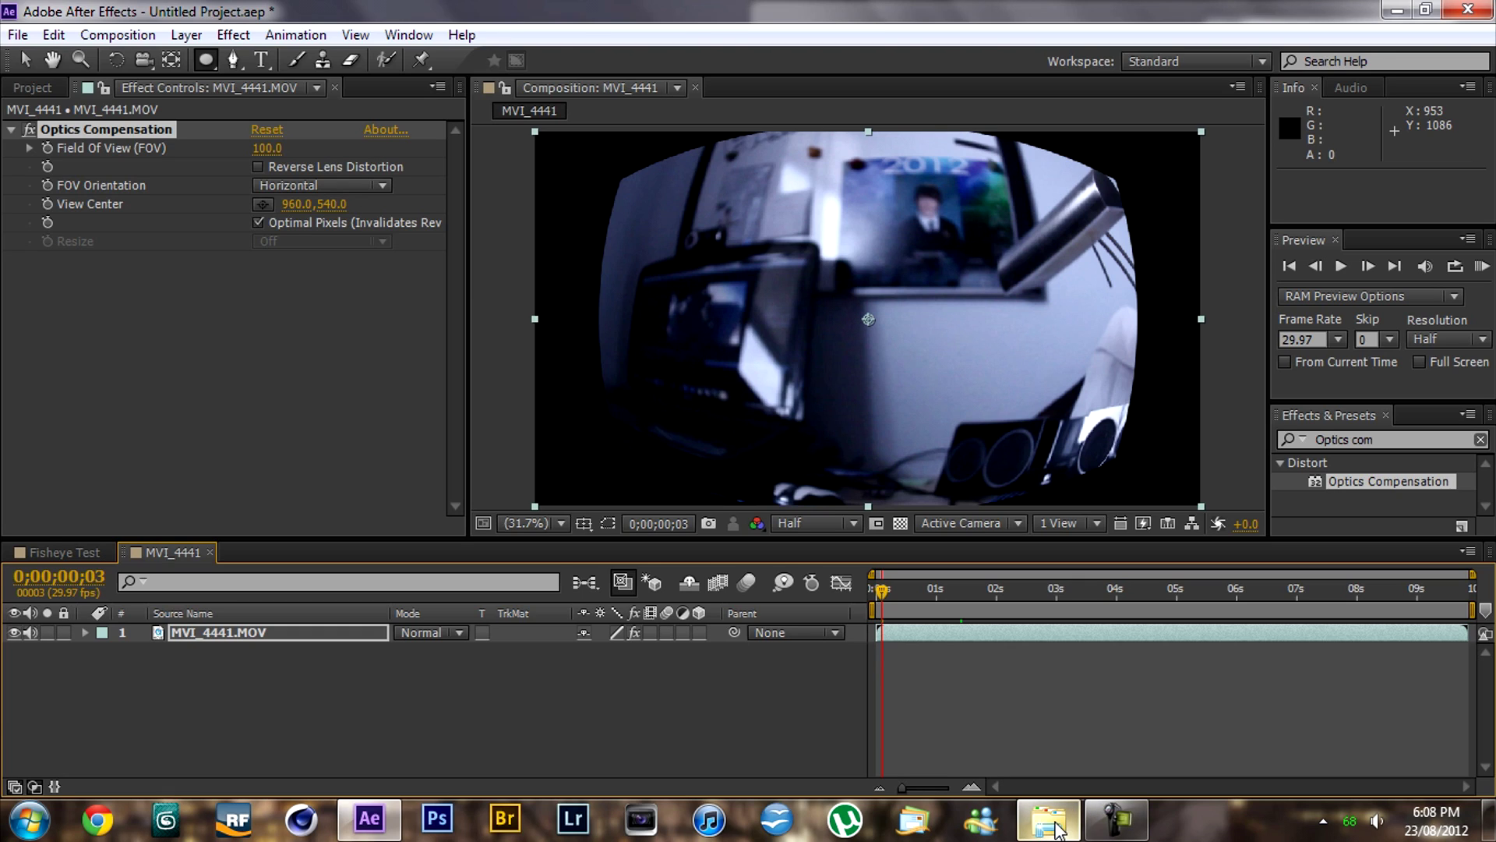
{"action": "left_click", "coordinate": [1117, 820]}
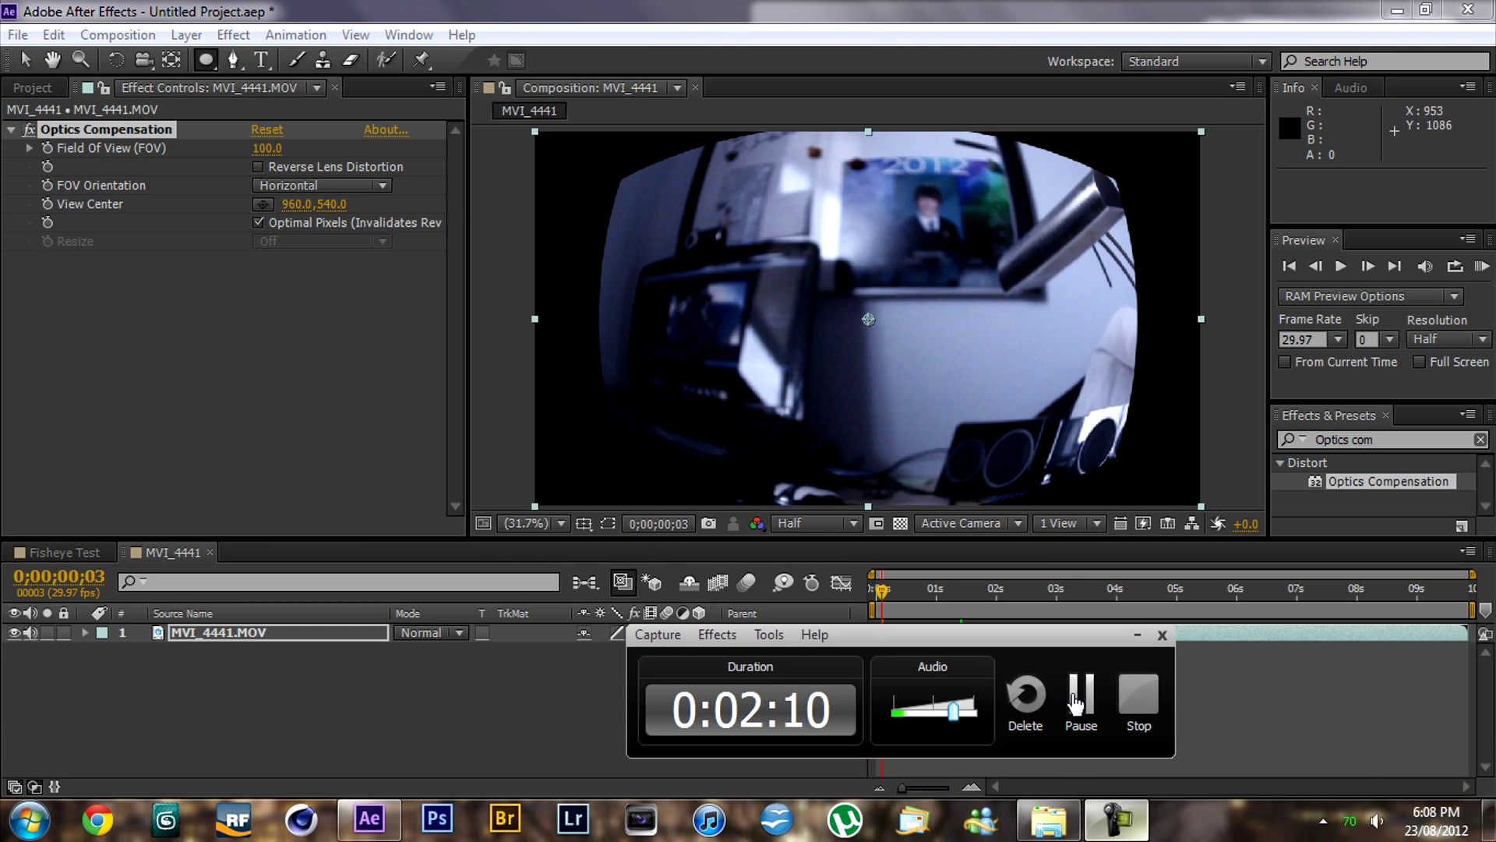
{"action": "left_click", "coordinate": [1075, 702]}
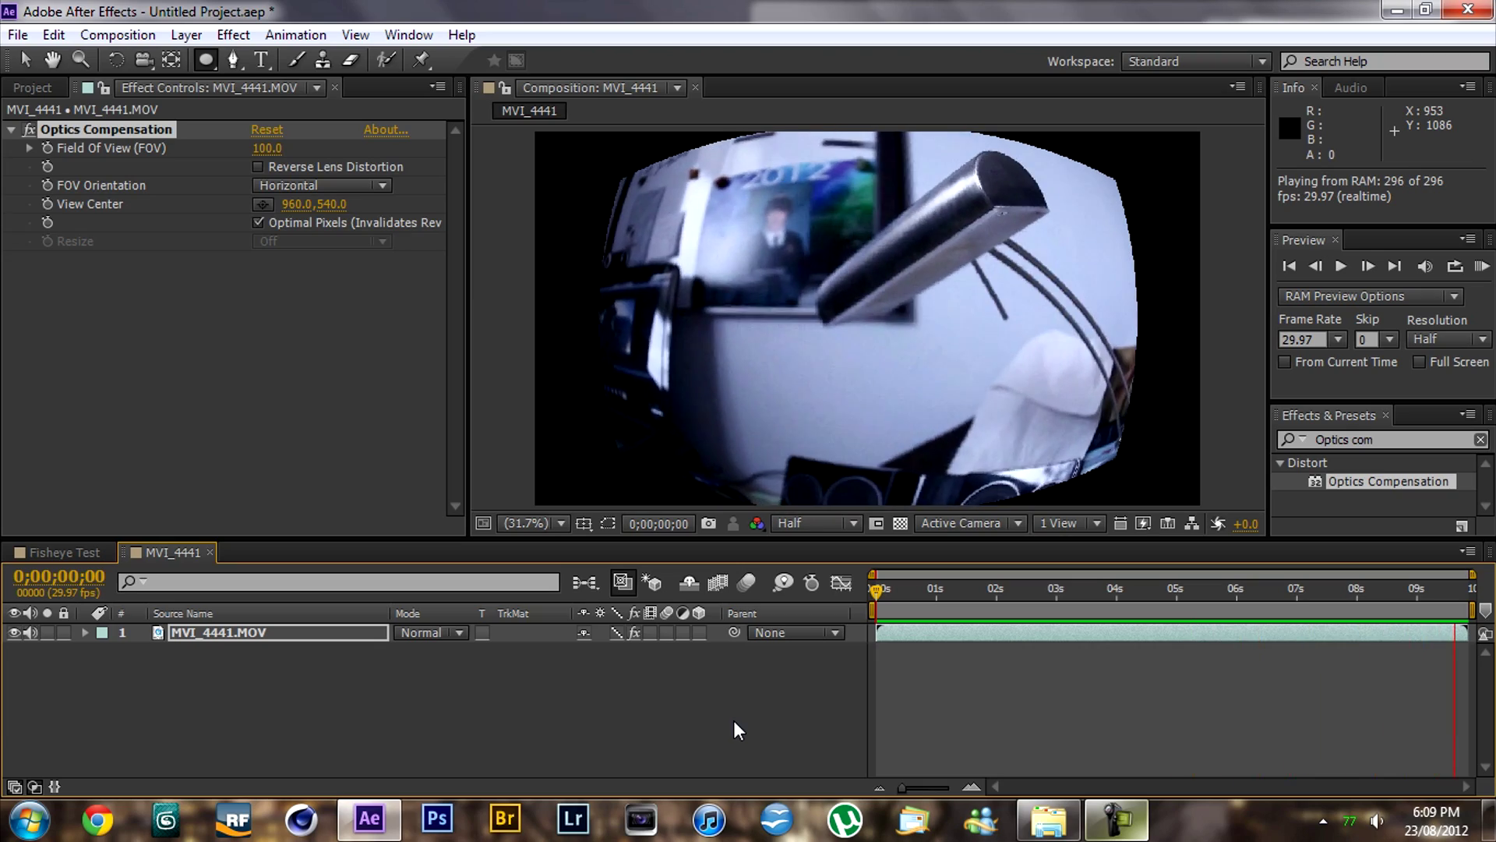
{"action": "key", "text": "space"}
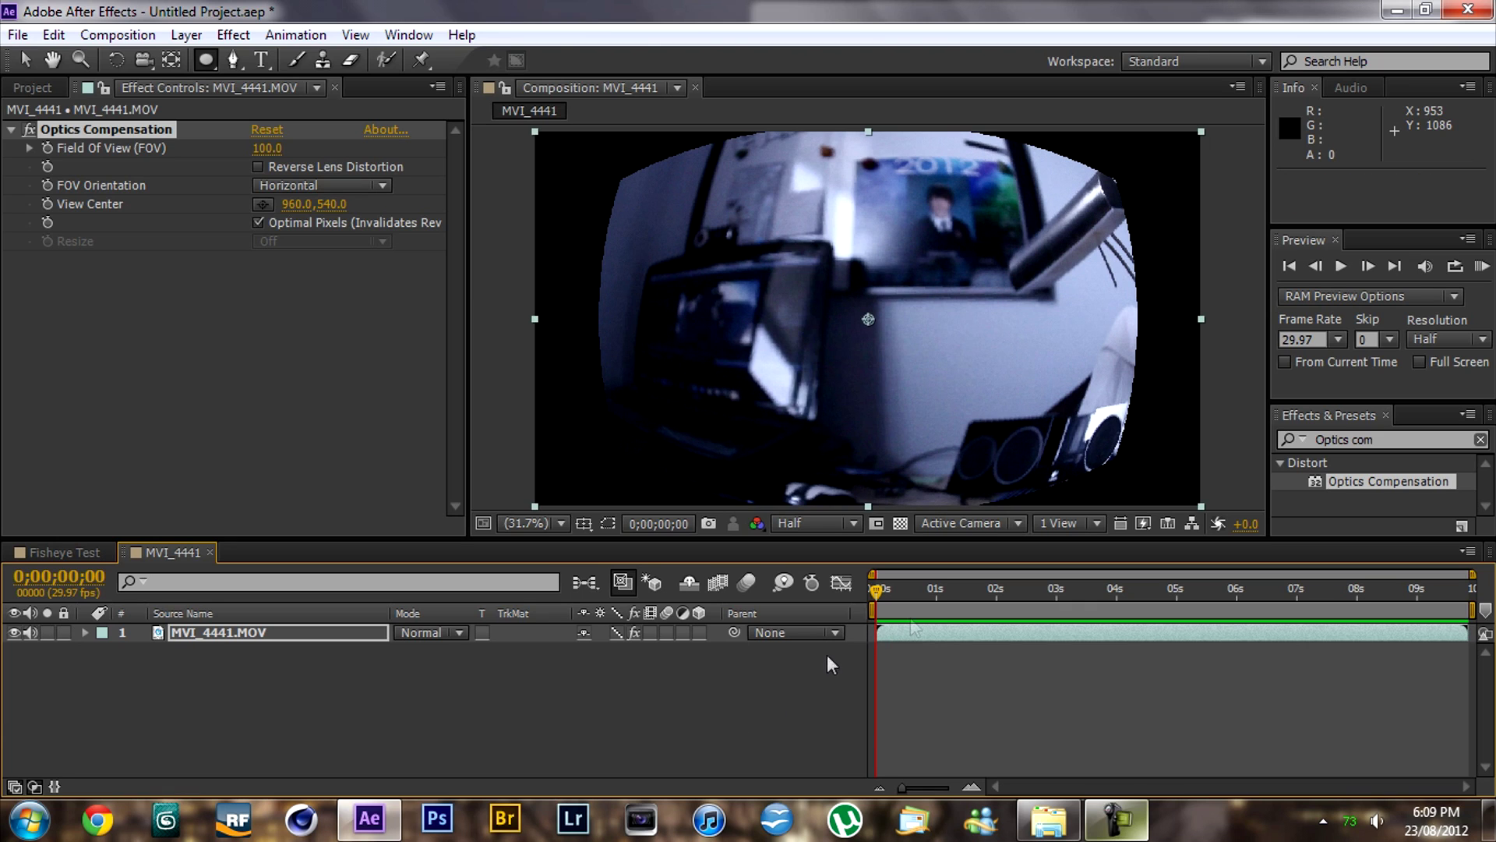
- Scrub through the bulged MVI_4441 frames, then switch to the Fisheye Test composition
{"action": "left_click_drag", "start_coordinate": [880, 590], "coordinate": [951, 593]}
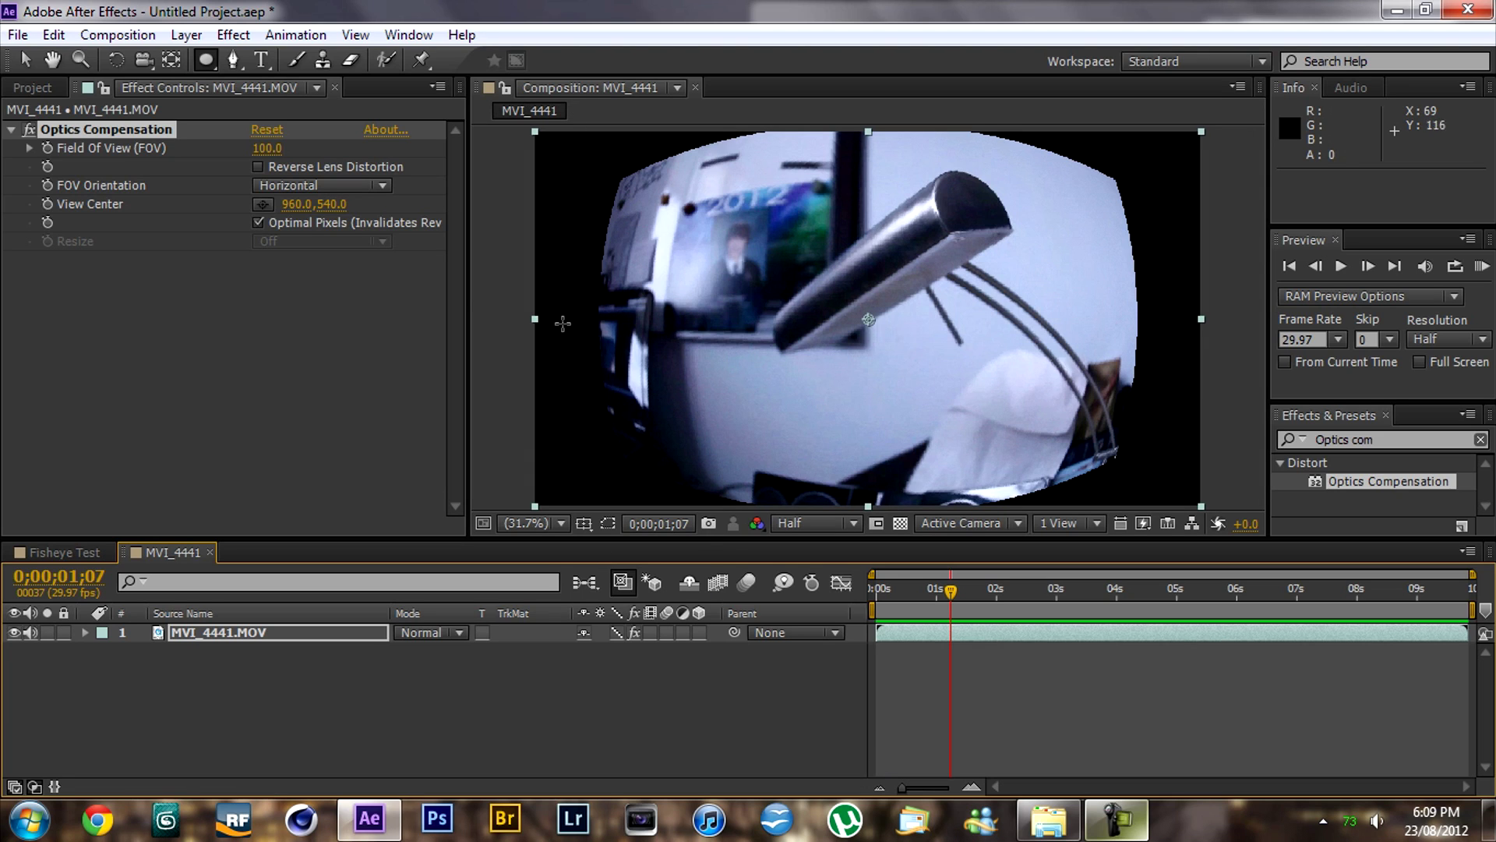
{"action": "left_click_drag", "start_coordinate": [944, 606], "coordinate": [907, 602]}
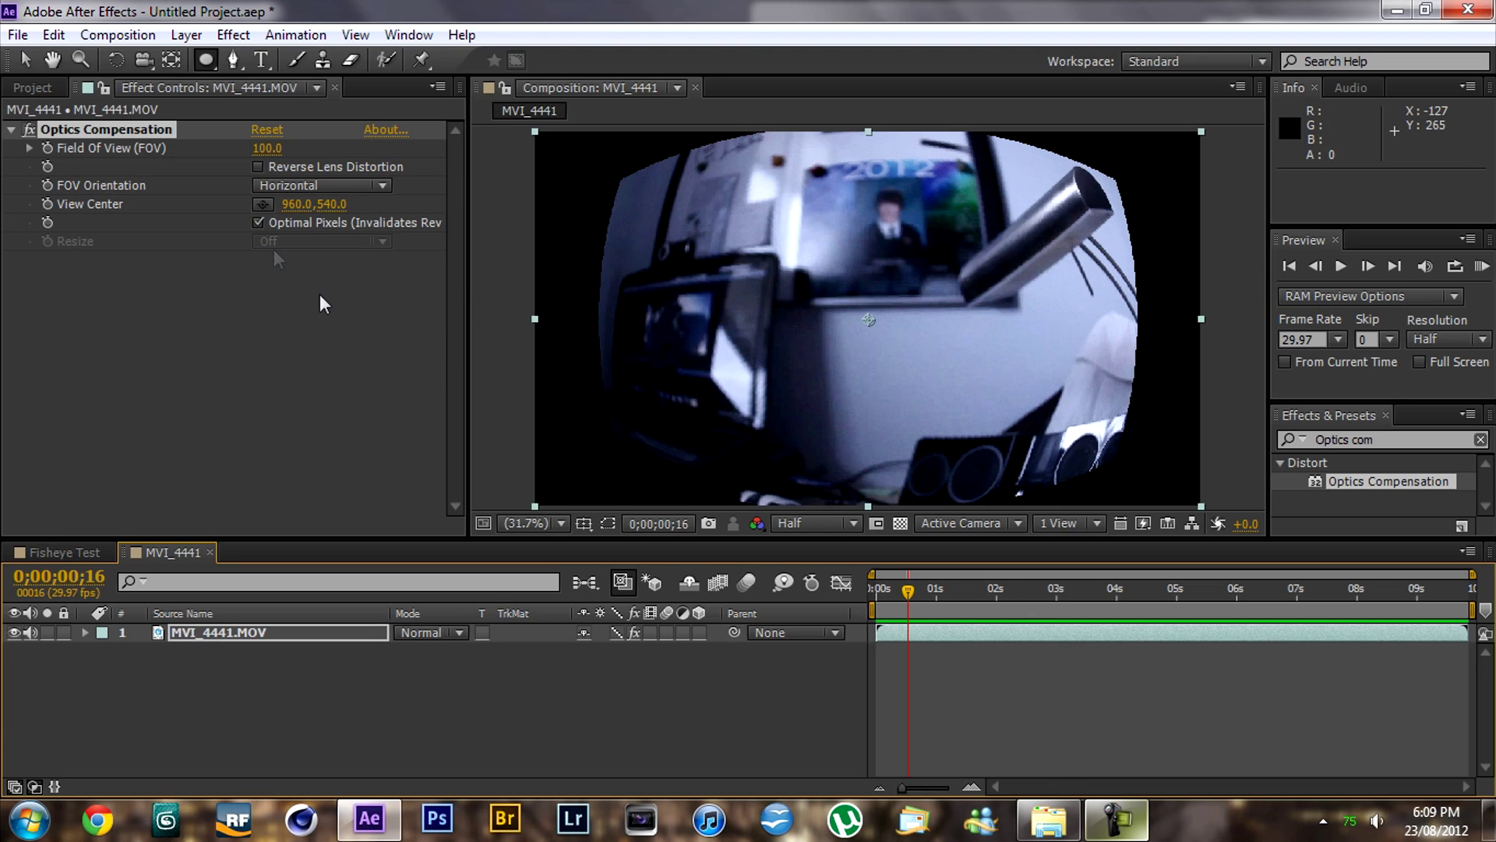
{"action": "mouse_move", "coordinate": [918, 592]}
{"action": "left_mouse_down"}
{"action": "mouse_move", "coordinate": [1036, 594]}
{"action": "mouse_move", "coordinate": [936, 588]}
{"action": "left_mouse_up"}
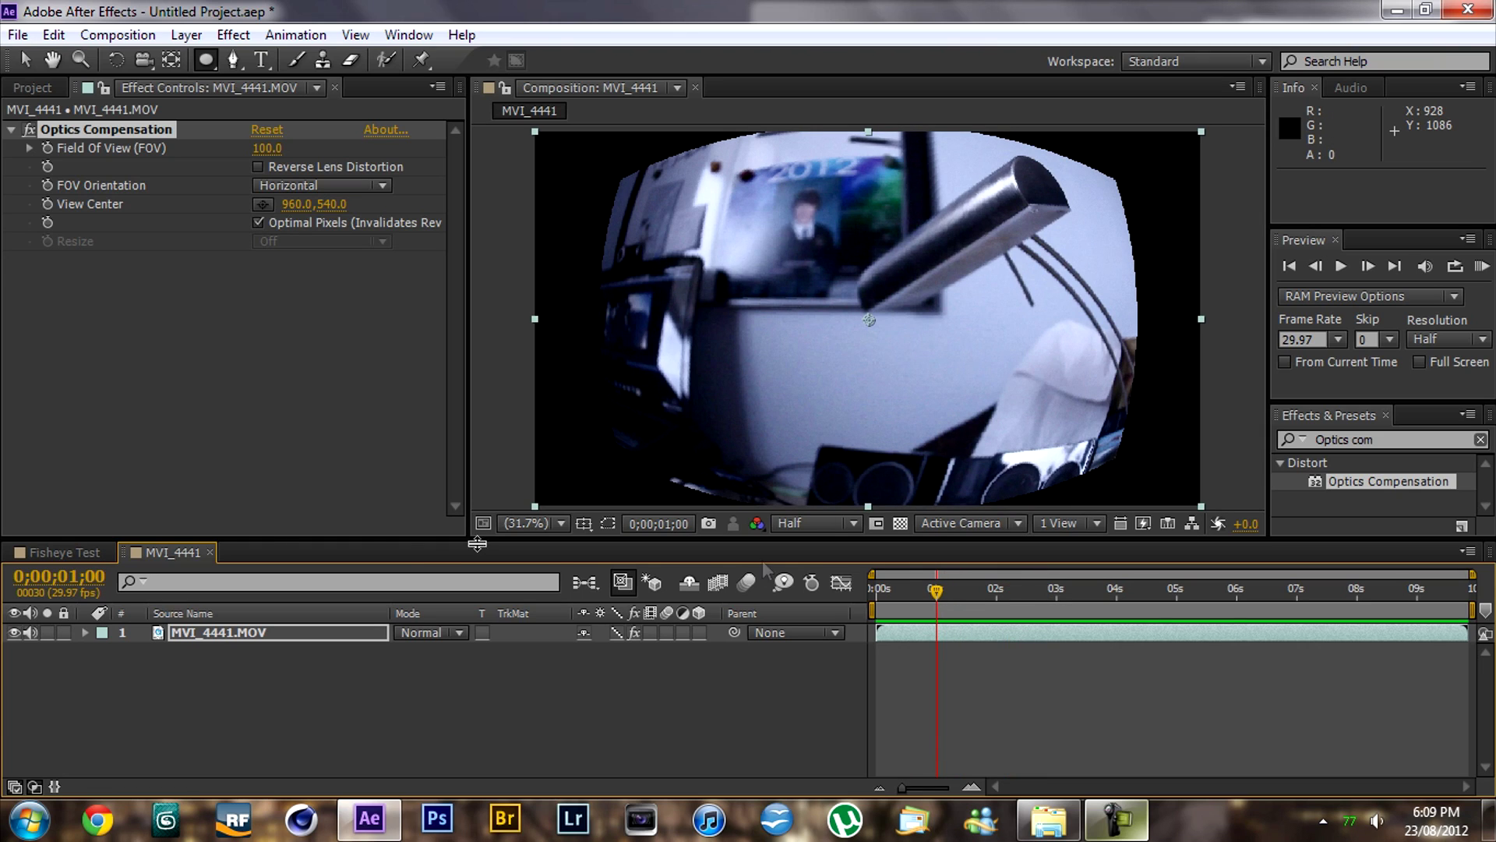
{"action": "left_click", "coordinate": [26, 550]}
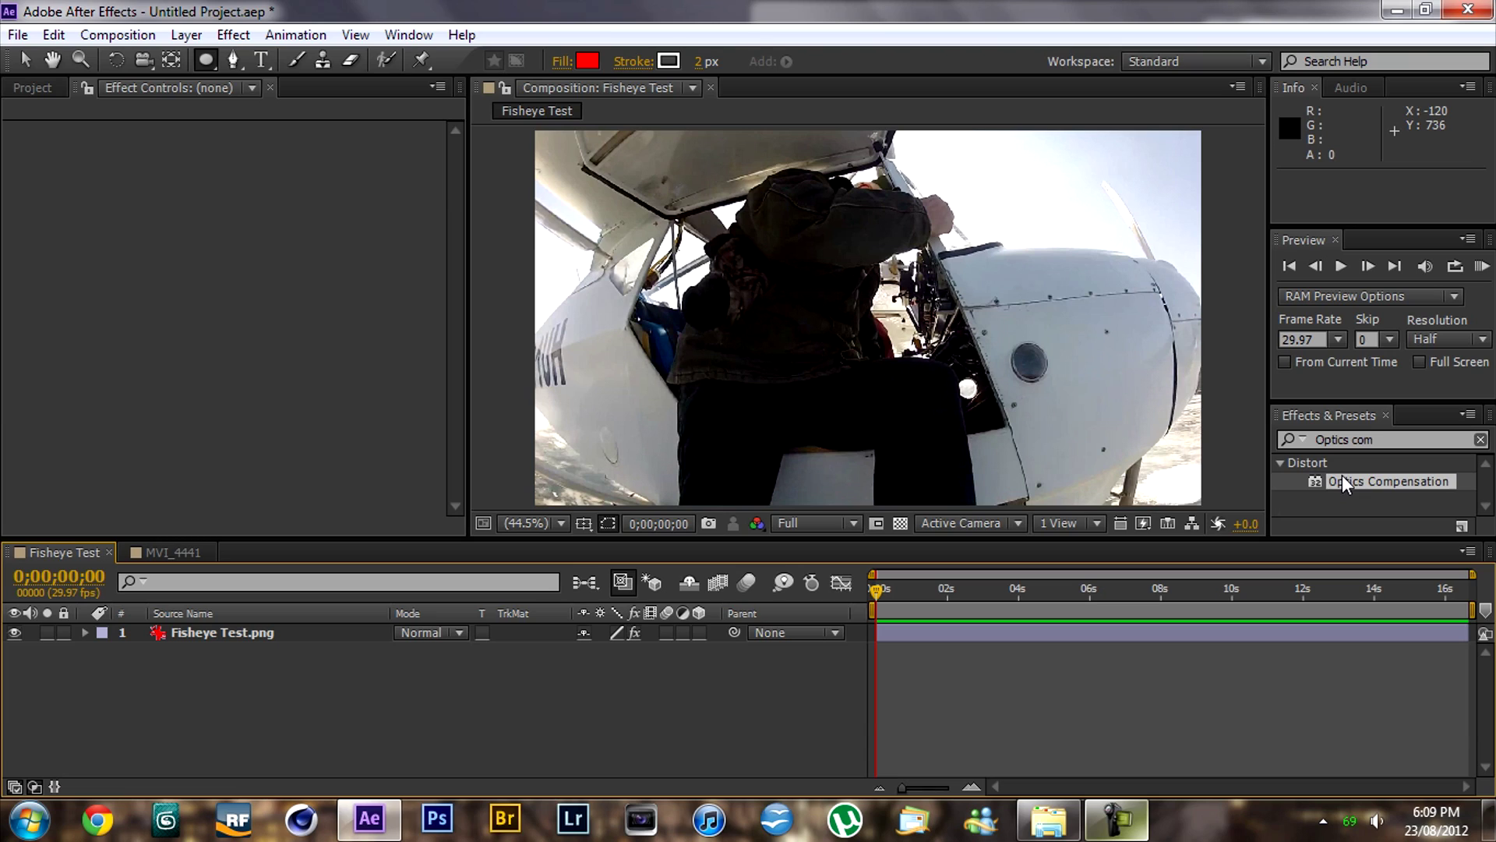
- Apply Optics Compensation to the Fisheye Test.png layer, deleting the duplicate copy
{"action": "mouse_move", "coordinate": [1342, 474]}
{"action": "left_mouse_down"}
{"action": "mouse_move", "coordinate": [484, 428]}
{"action": "mouse_move", "coordinate": [1320, 506]}
{"action": "mouse_move", "coordinate": [1337, 485]}
{"action": "left_mouse_up"}
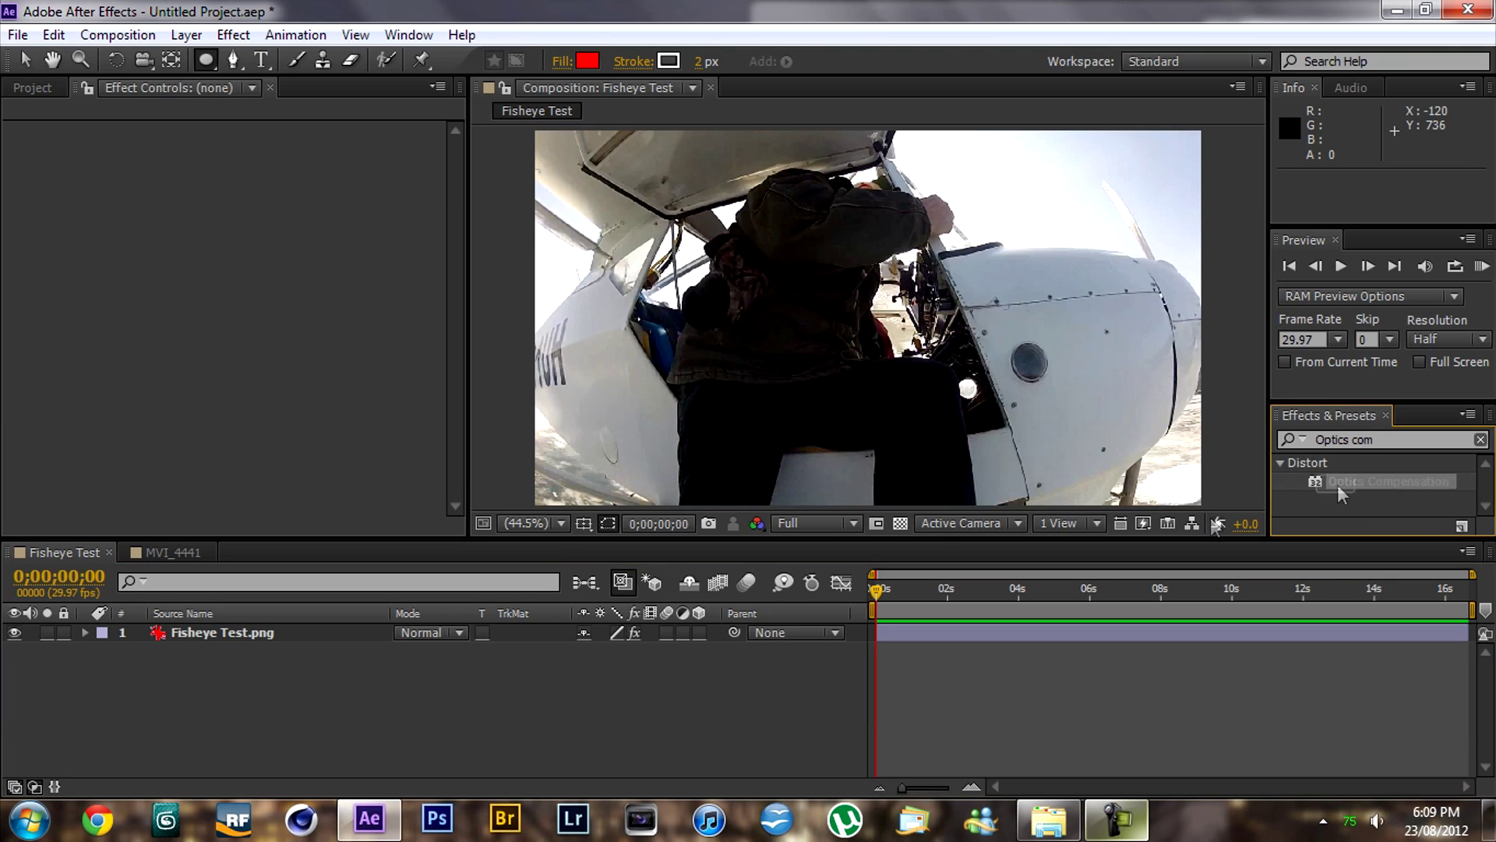
{"action": "left_click", "coordinate": [1348, 488]}
{"action": "left_click_drag", "start_coordinate": [1291, 530], "coordinate": [359, 351]}
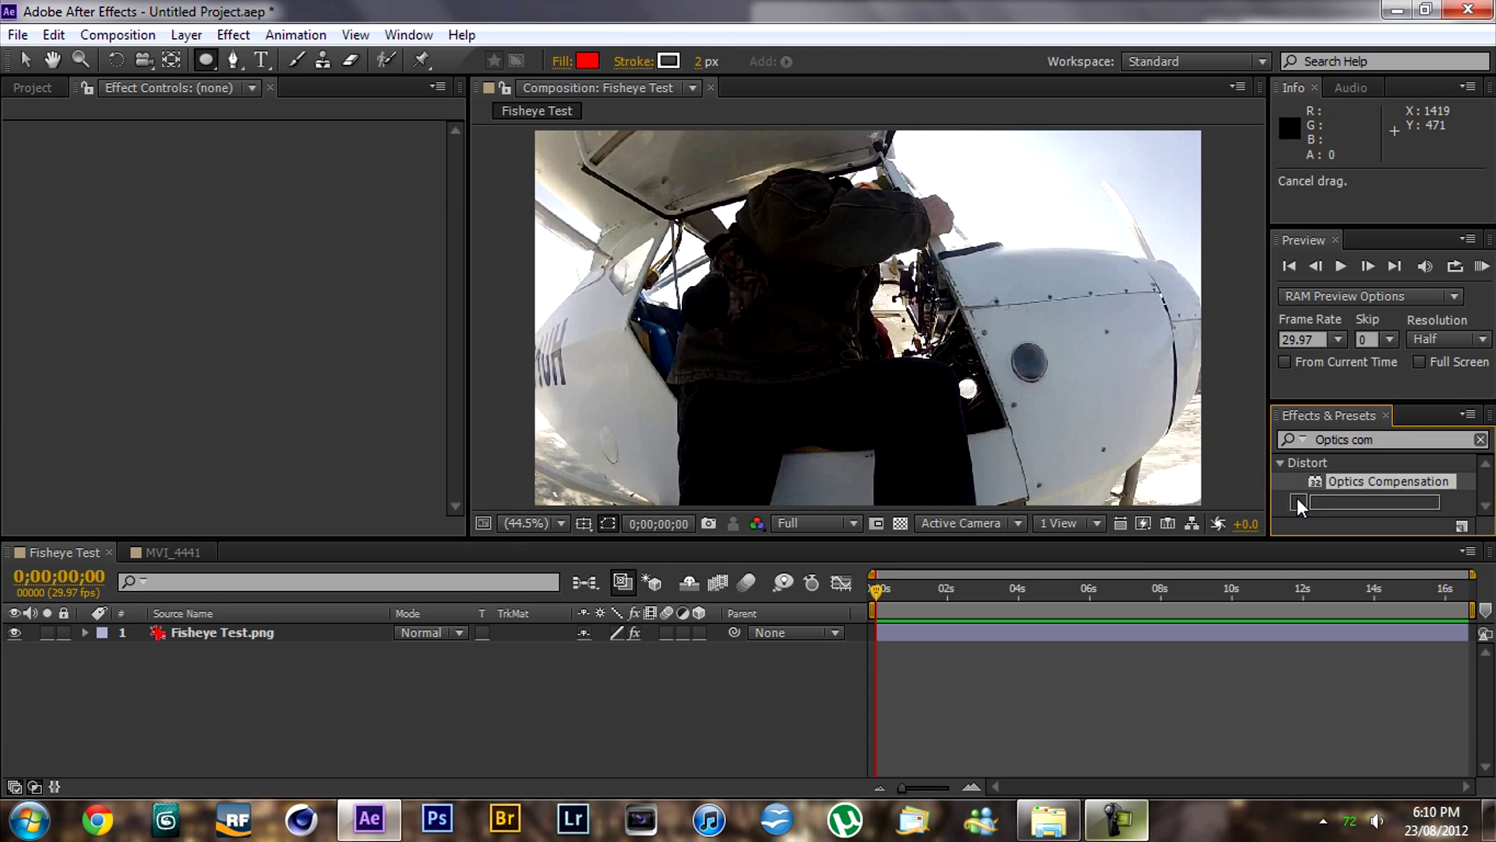
{"action": "left_click_drag", "start_coordinate": [1302, 491], "coordinate": [336, 631]}
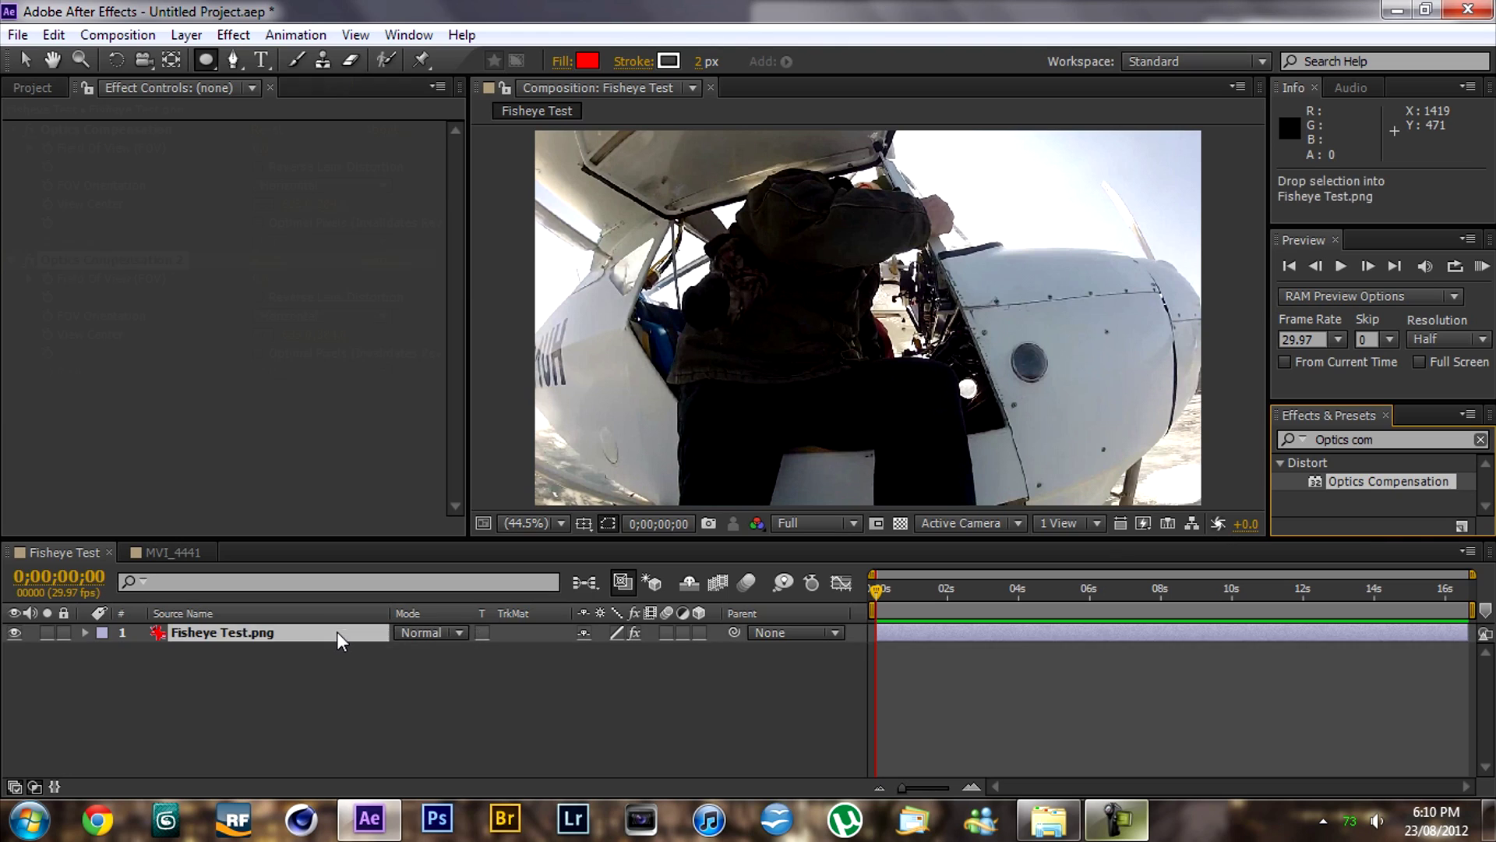
{"action": "key", "text": "Delete"}
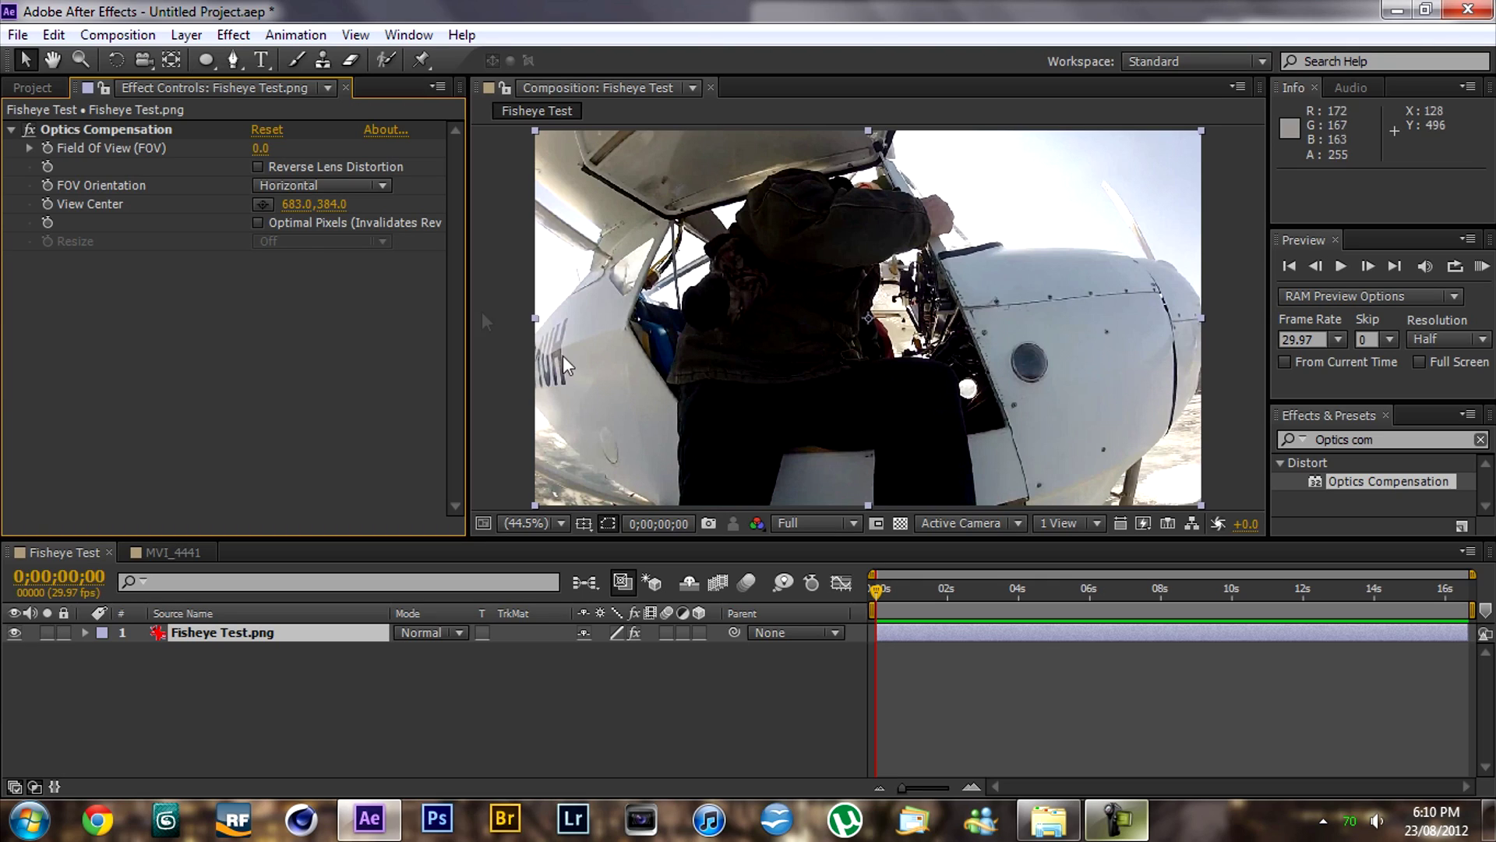
- Turn on Reverse Lens Distortion and set Field Of View to 65 on the plane photo
{"action": "left_click", "coordinate": [258, 166]}
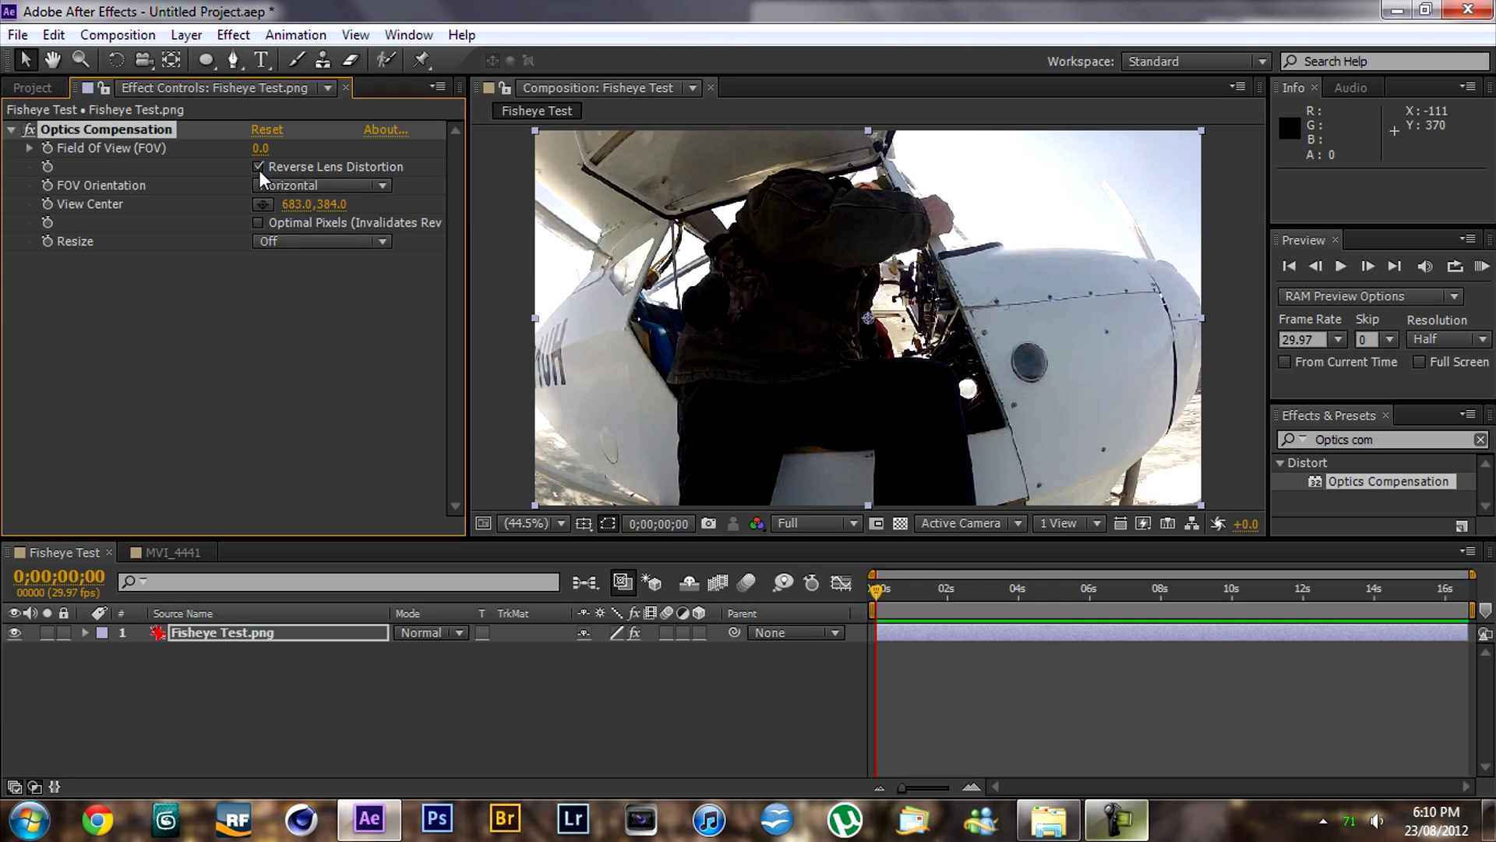
{"action": "left_click_drag", "start_coordinate": [260, 148], "coordinate": [289, 147]}
{"action": "left_click", "coordinate": [261, 148]}
{"action": "type", "text": "65"}
{"action": "key", "text": "Return"}
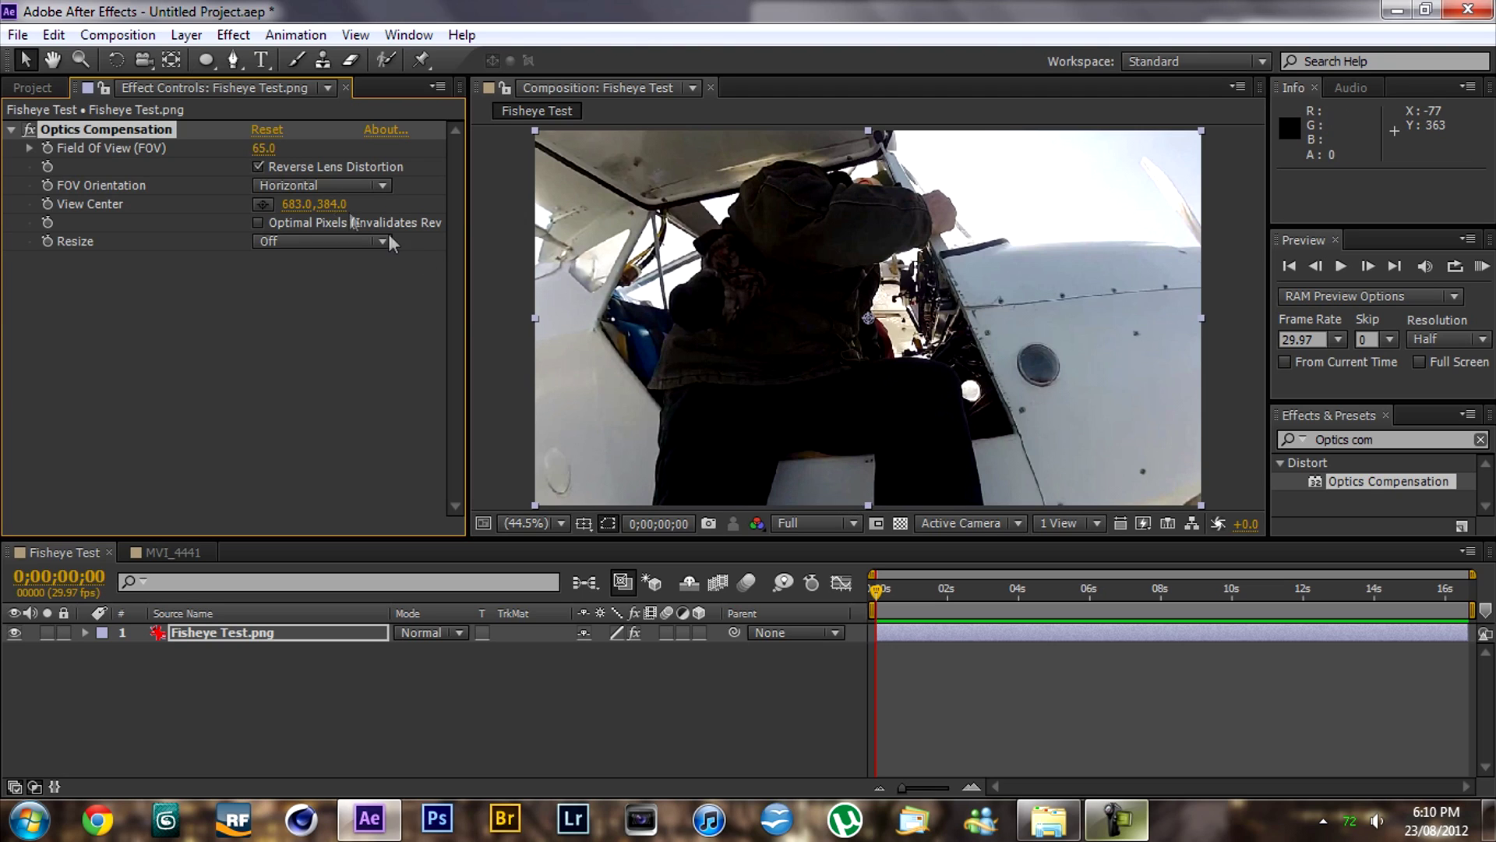
- Enable Optimal Pixels, toggling it off and back on to compare the result
{"action": "left_click", "coordinate": [258, 223]}
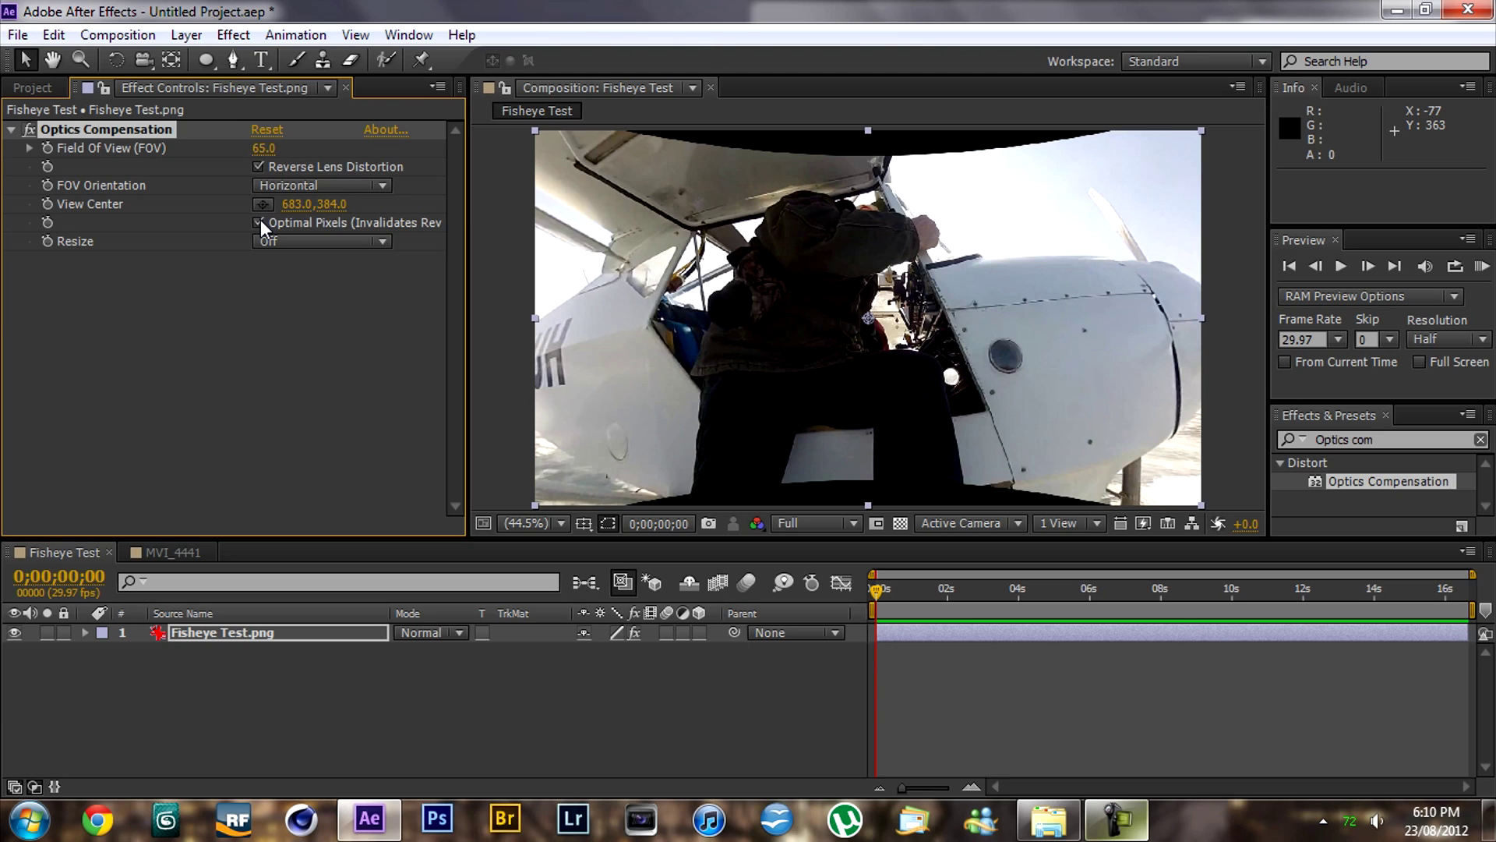
{"action": "left_click", "coordinate": [250, 222]}
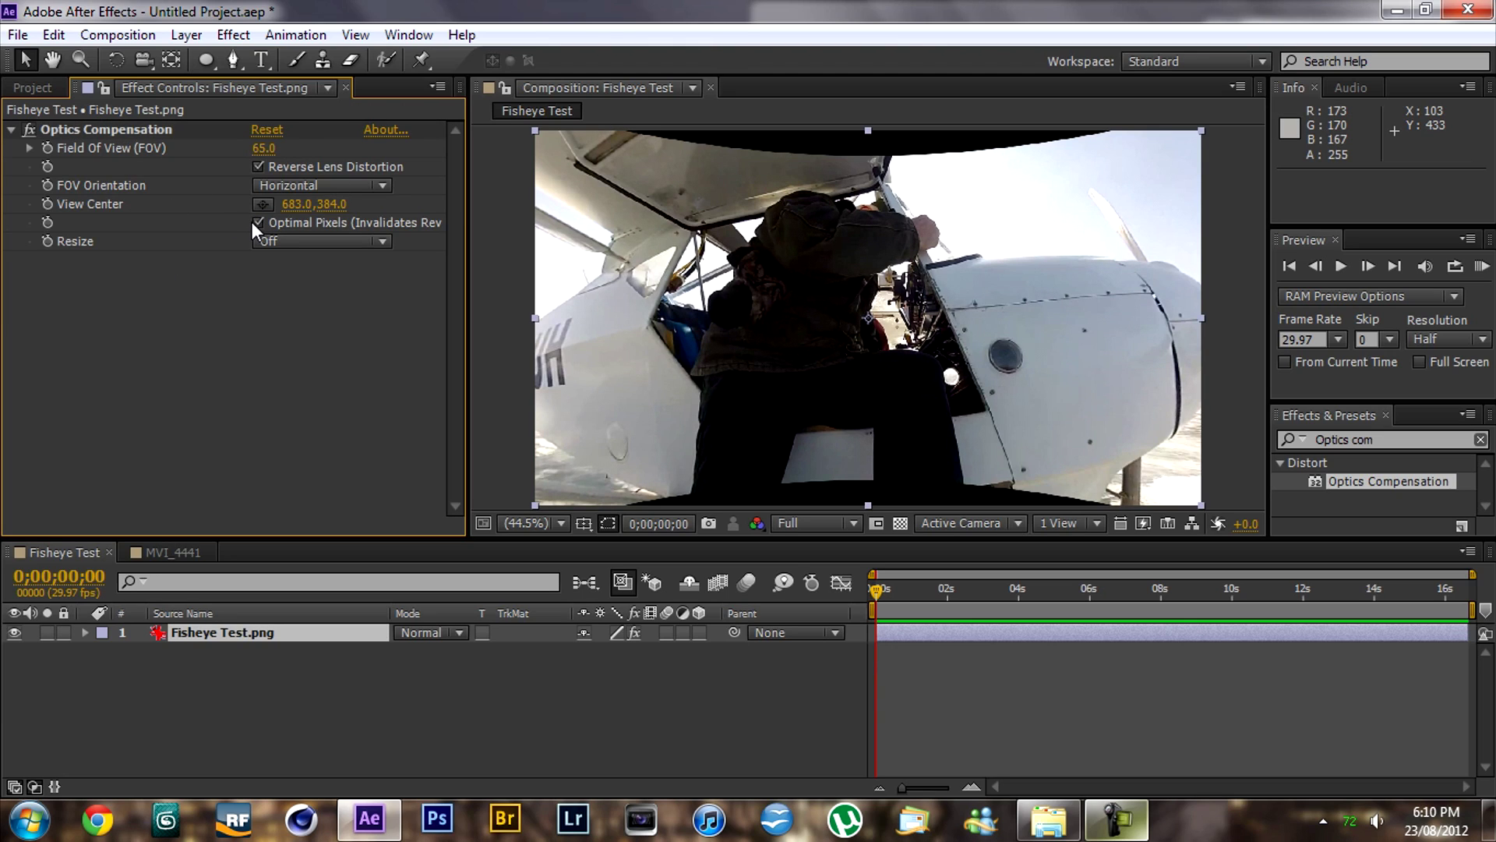
{"action": "left_click", "coordinate": [260, 224]}
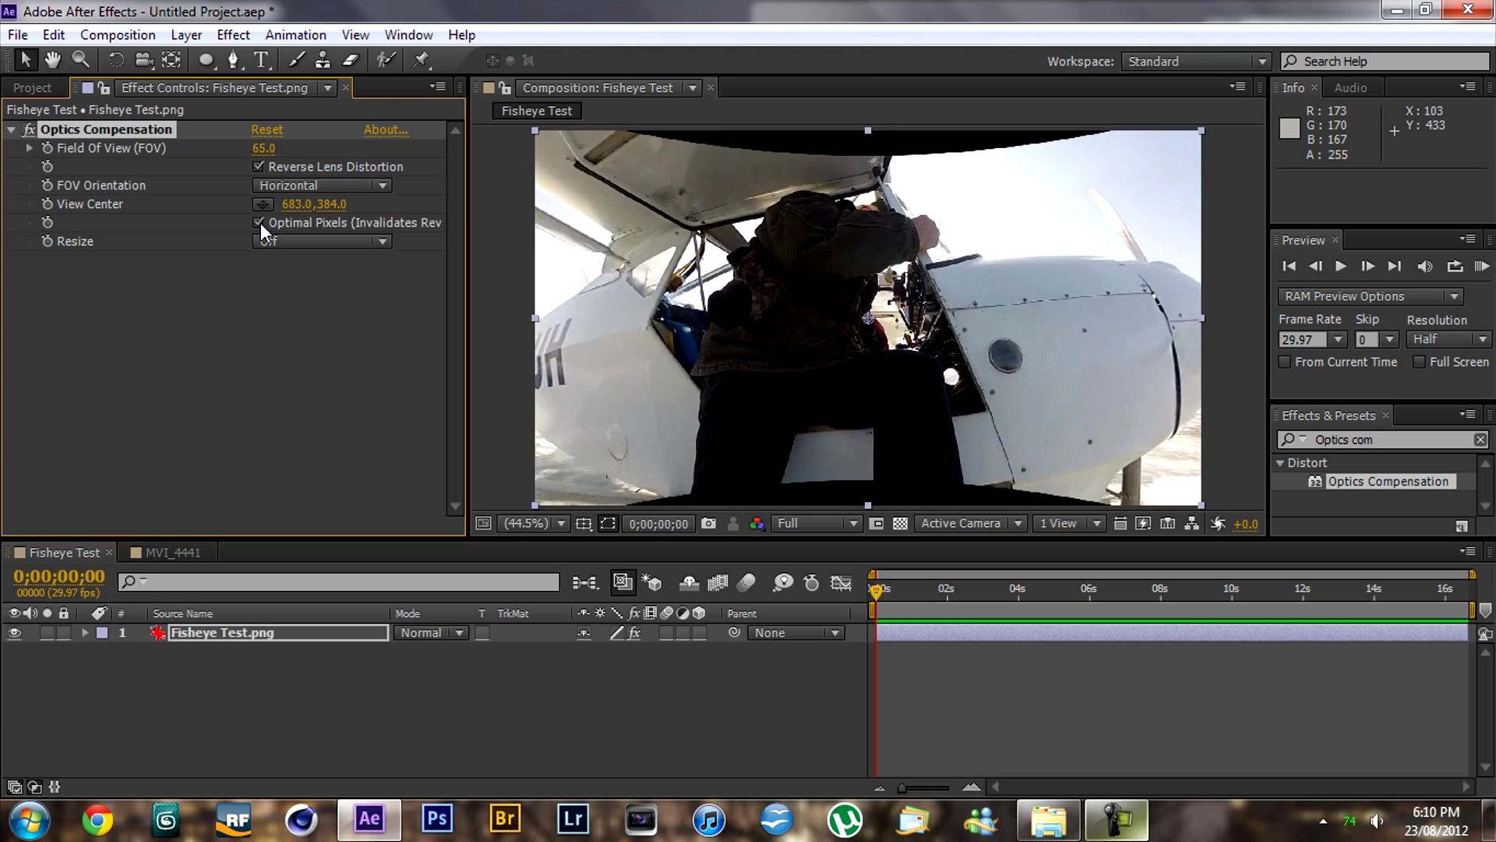
{"action": "left_click", "coordinate": [258, 223]}
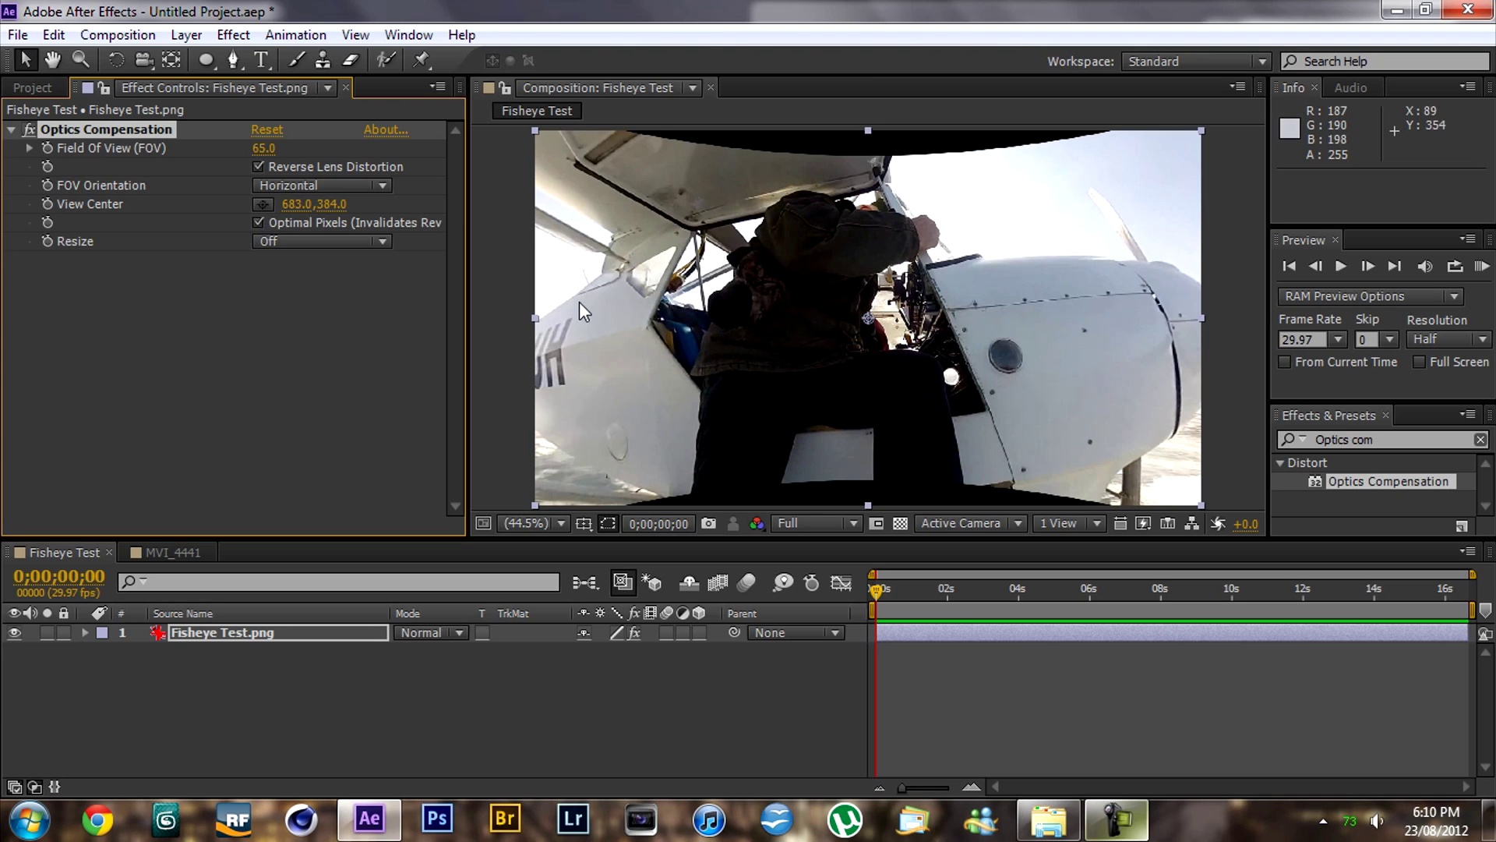